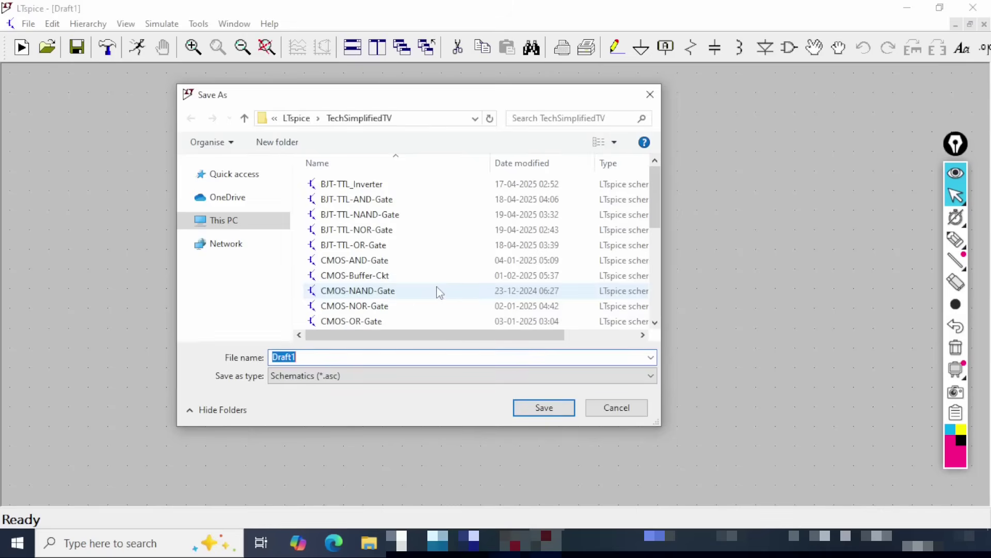
# Step: Save the new schematic under the file name RC-Ladder-Circuit
pyautogui.click(318, 356)
pyautogui.press('BackSpace')
pyautogui.press('BackSpace')
pyautogui.press('BackSpace')
pyautogui.press('BackSpace')
pyautogui.press('BackSpace')
pyautogui.press('BackSpace')
pyautogui.write('RC-Ladder-Circuit')
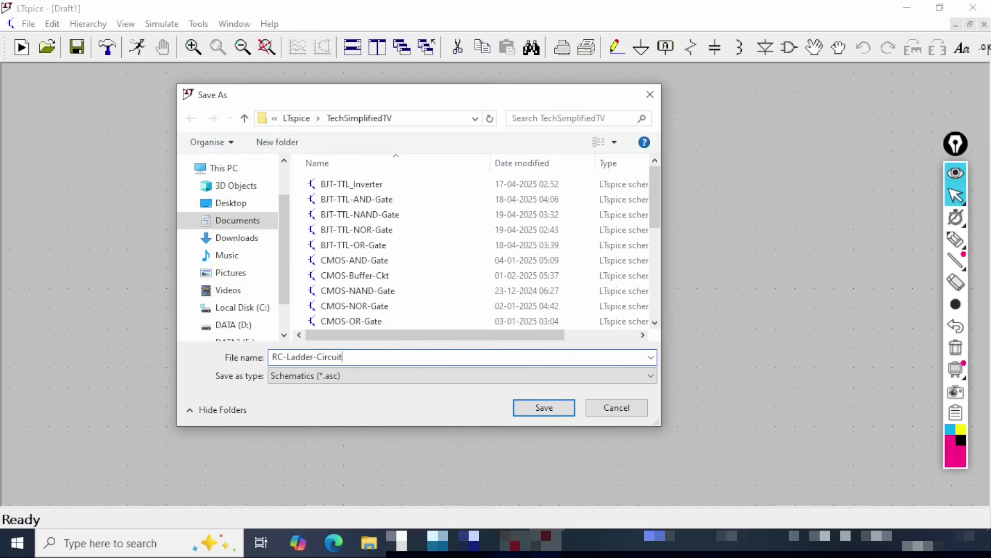
pyautogui.click(544, 408)
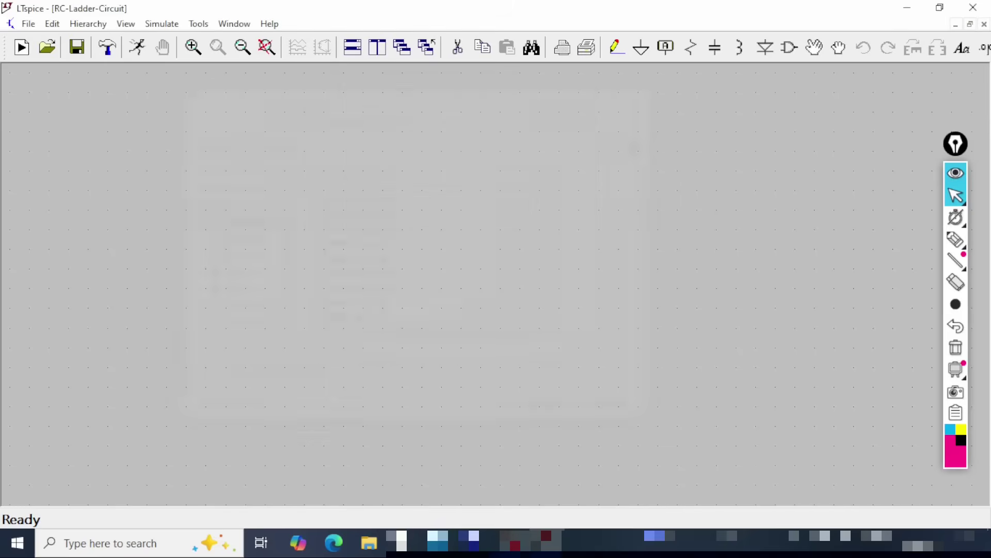
pyautogui.hotkey('ctrl', 'shift', 'e')
pyautogui.moveTo(16, 20)
pyautogui.mouseDown()
pyautogui.moveTo(122, 20)
pyautogui.moveTo(133, 10)
pyautogui.moveTo(11, 6)
pyautogui.moveTo(6, 16)
pyautogui.mouseUp()
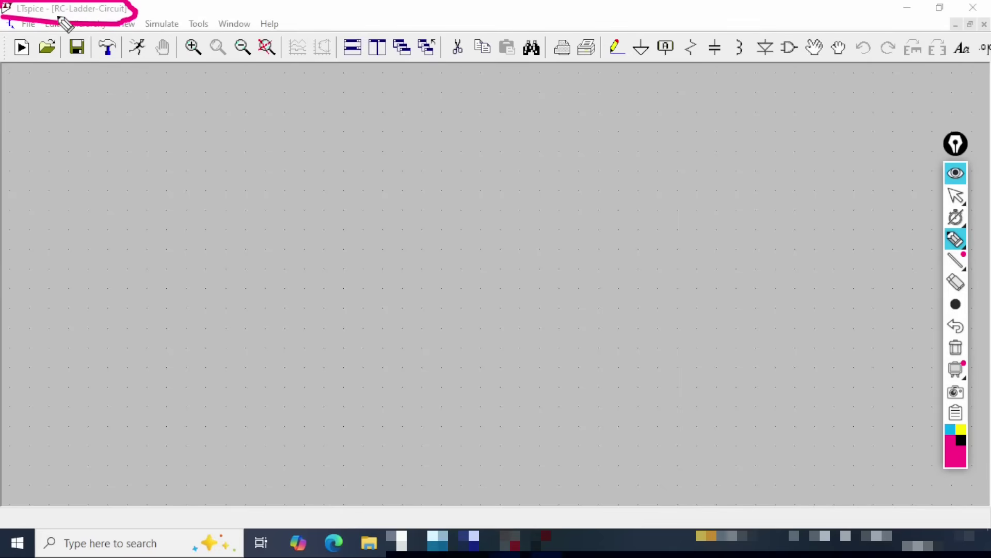
pyautogui.moveTo(55, 16); pyautogui.dragTo(85, 17)
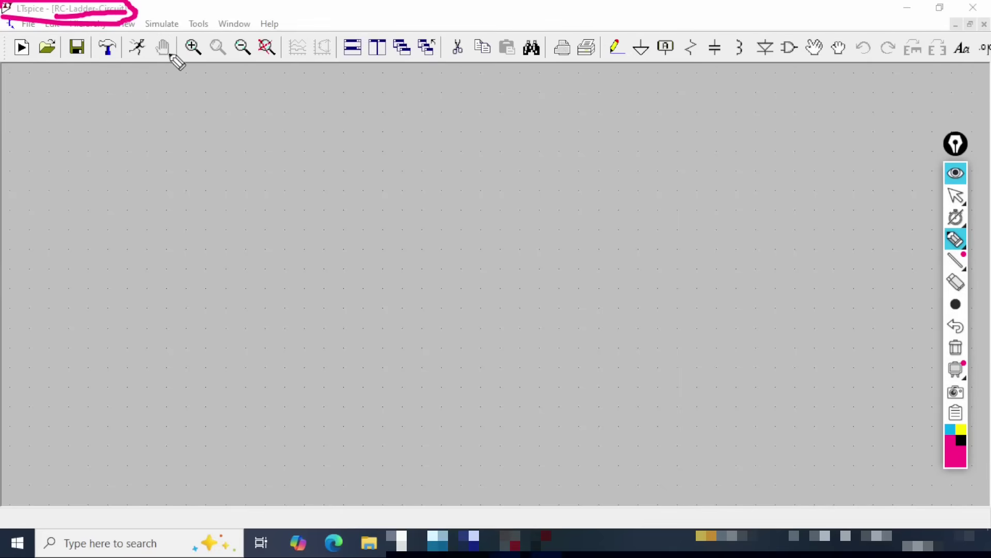
pyautogui.press('Escape')
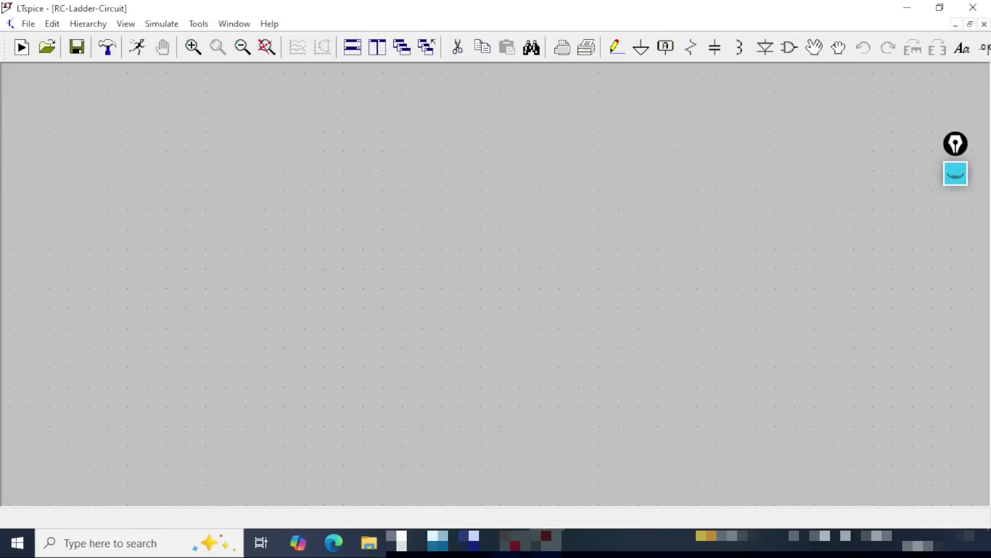
# Step: Place four horizontally rotated capacitors, C1 to C4, evenly spaced in a row across the upper part of the schematic
pyautogui.press('c')
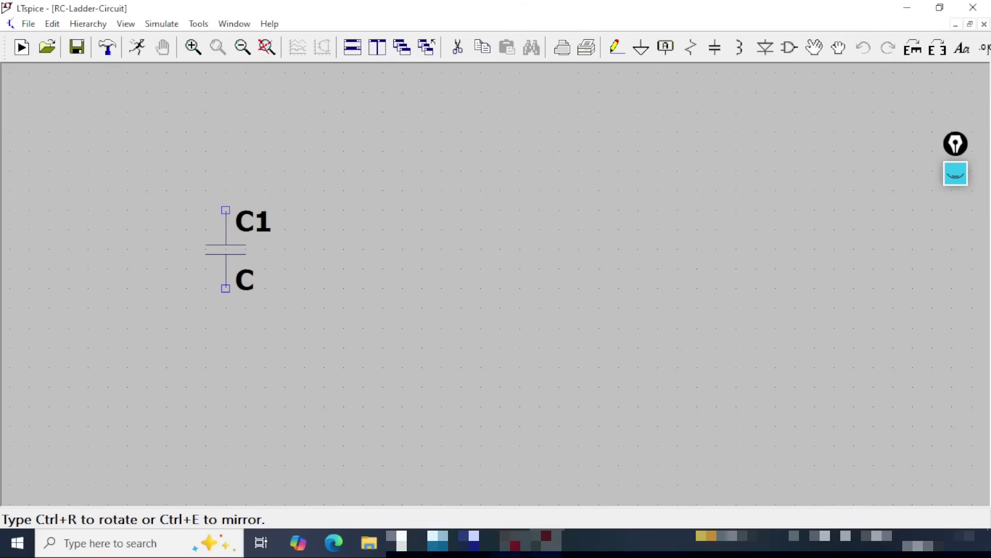
pyautogui.hotkey('ctrl', 'r')
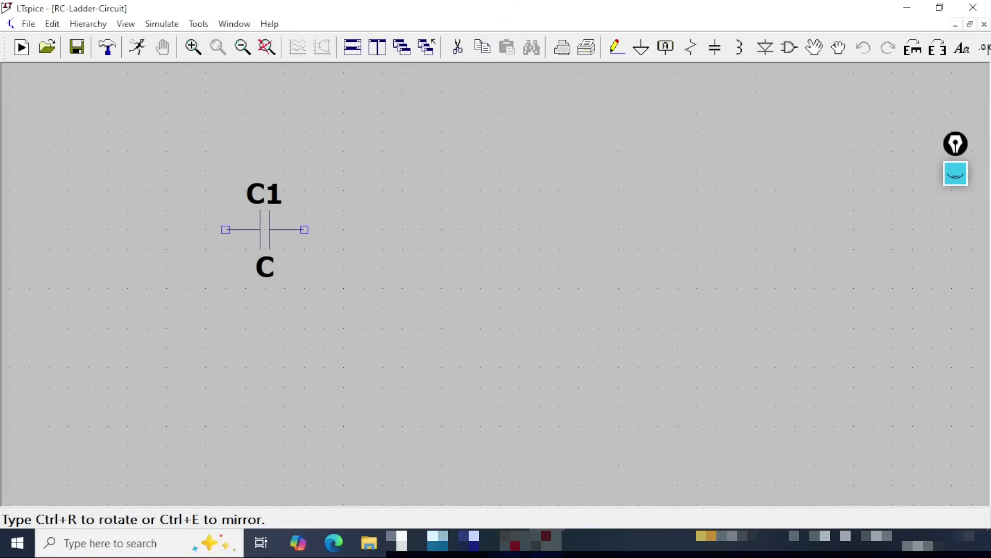
pyautogui.click(245, 229)
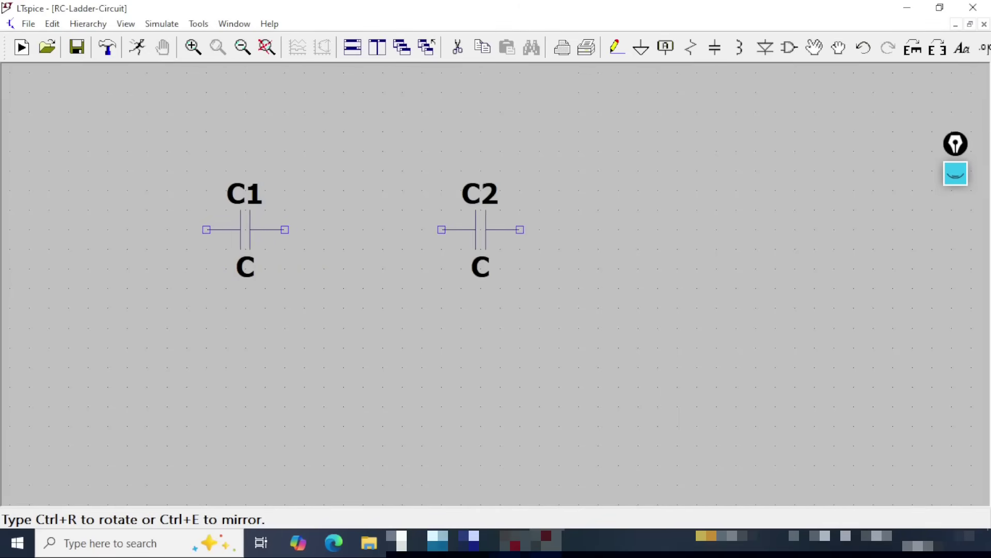
pyautogui.click(401, 229)
pyautogui.click(559, 229)
pyautogui.press('Escape')
pyautogui.press('c')
pyautogui.click(717, 229)
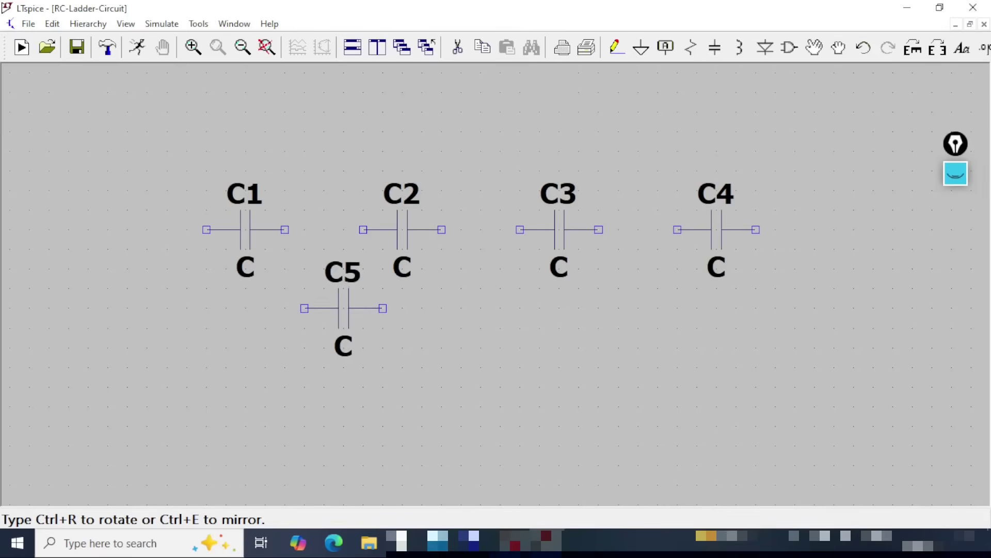
pyautogui.press('Escape')
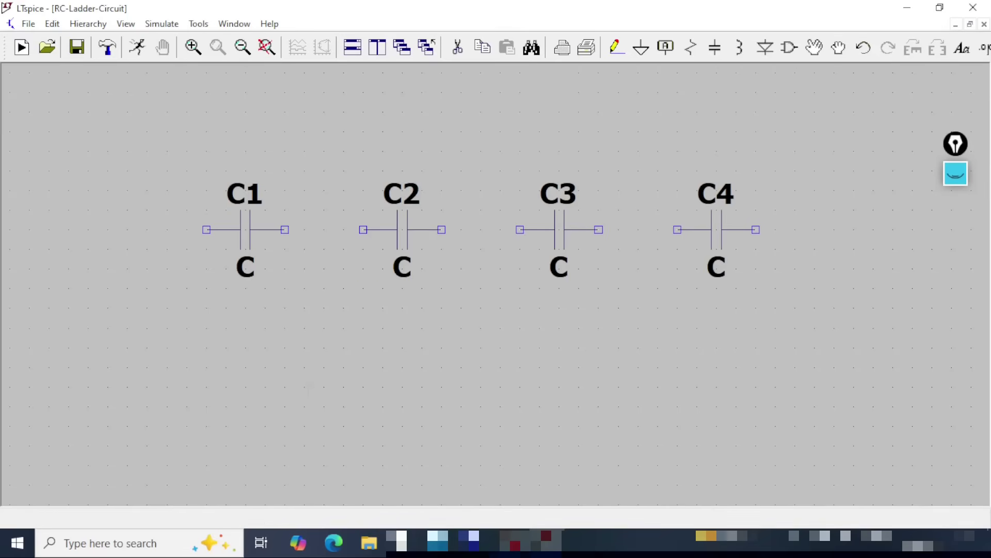
# Step: Place four vertical resistors, R1 to R4, in a row below the capacitors, one following each capacitor
pyautogui.press('r')
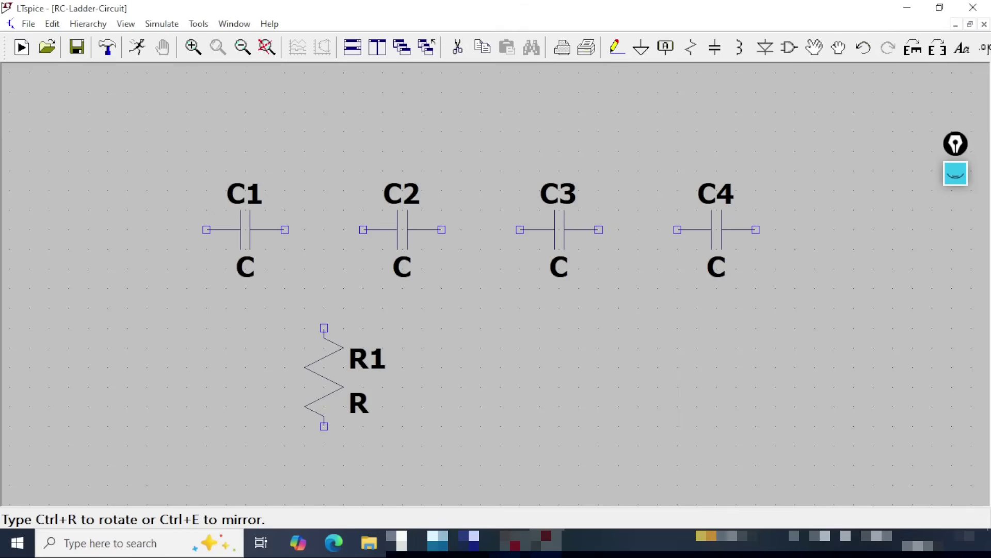
pyautogui.click(324, 377)
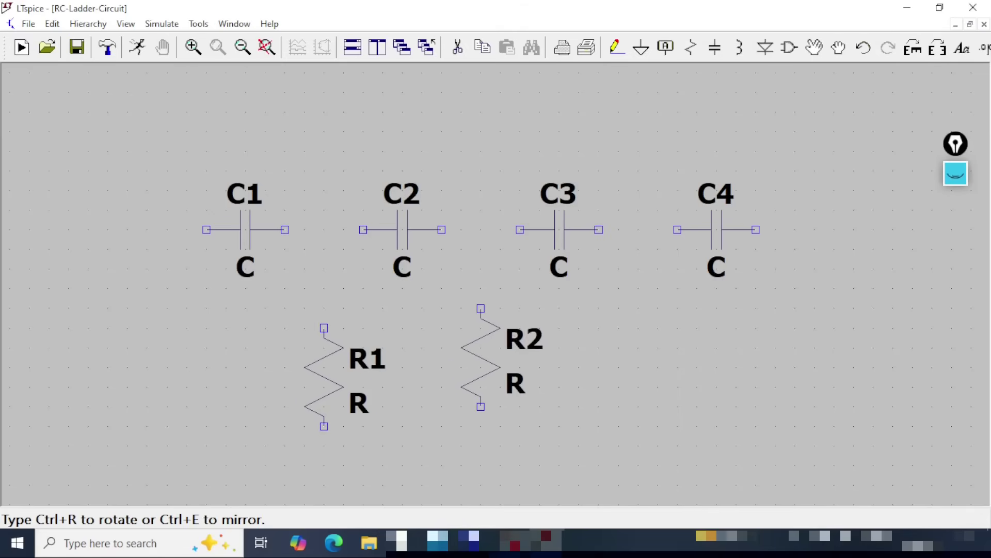
pyautogui.click(481, 377)
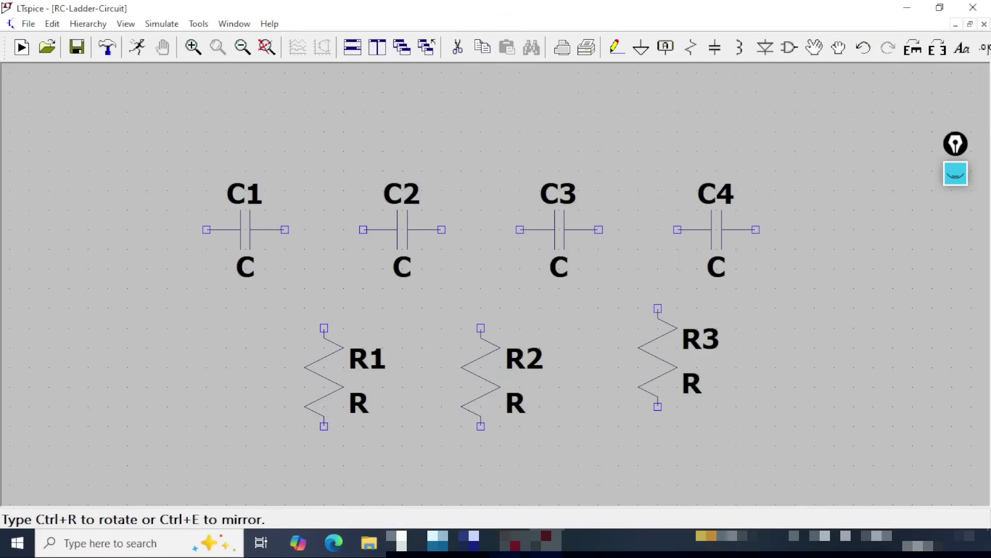
pyautogui.click(638, 377)
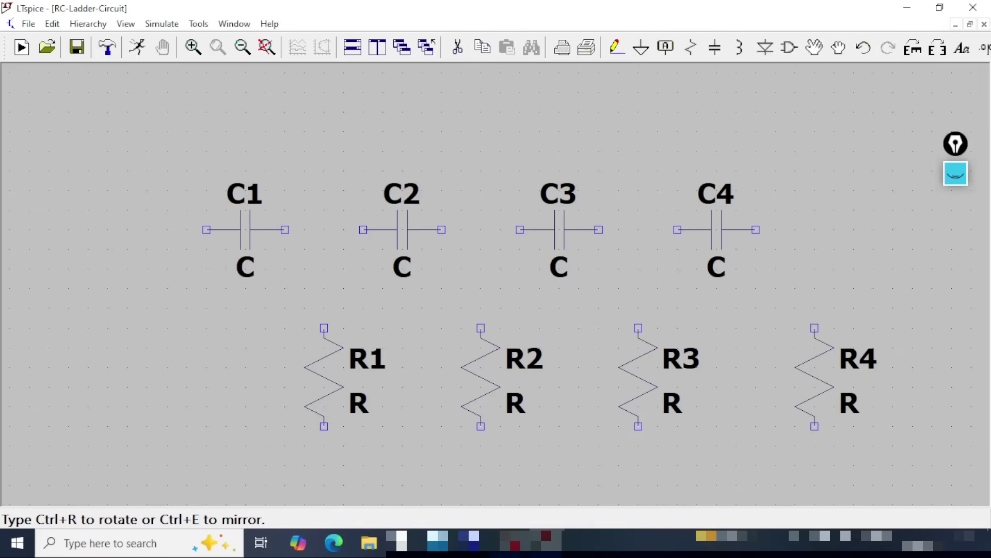
pyautogui.click(815, 377)
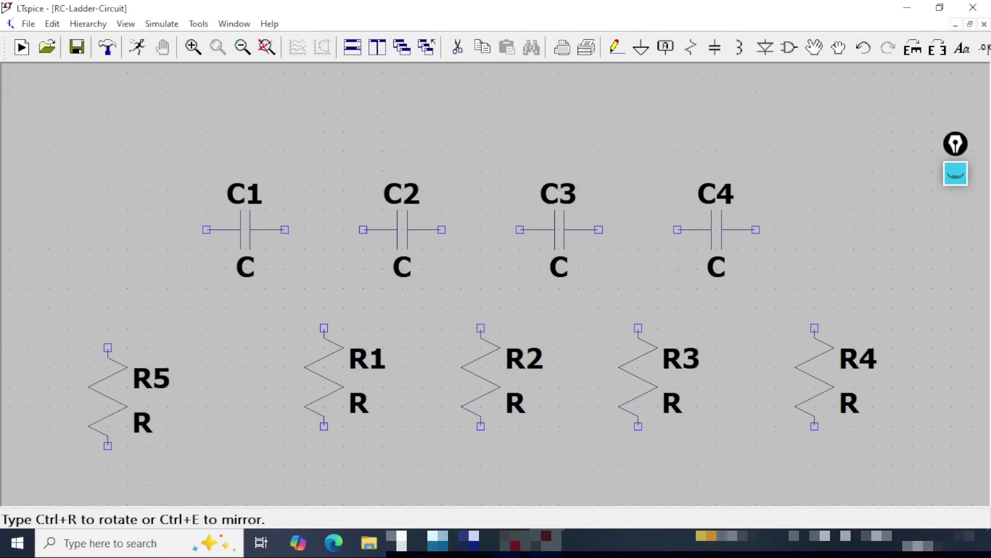
pyautogui.press('Escape')
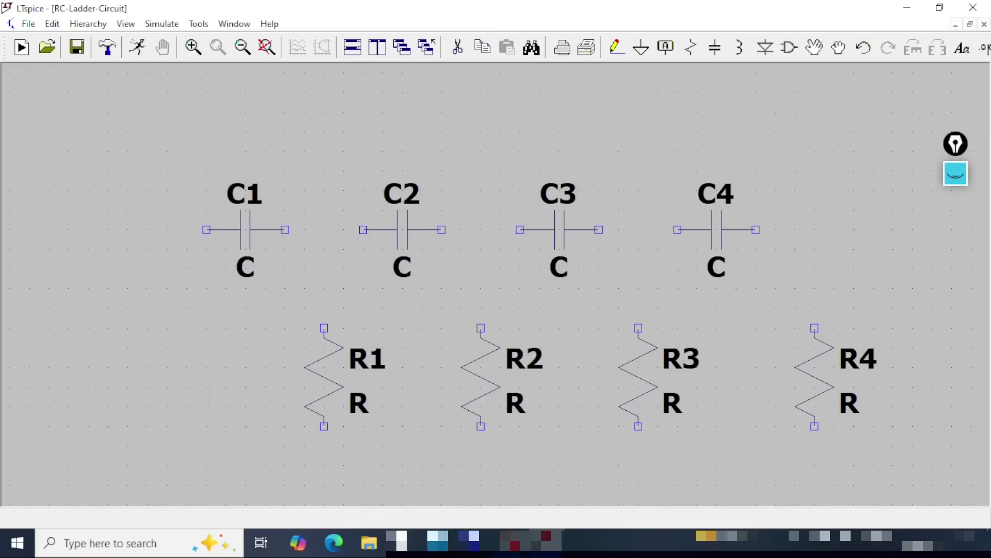
# Step: Place a voltage source to the left of R1, level with the resistor row
pyautogui.press('v')
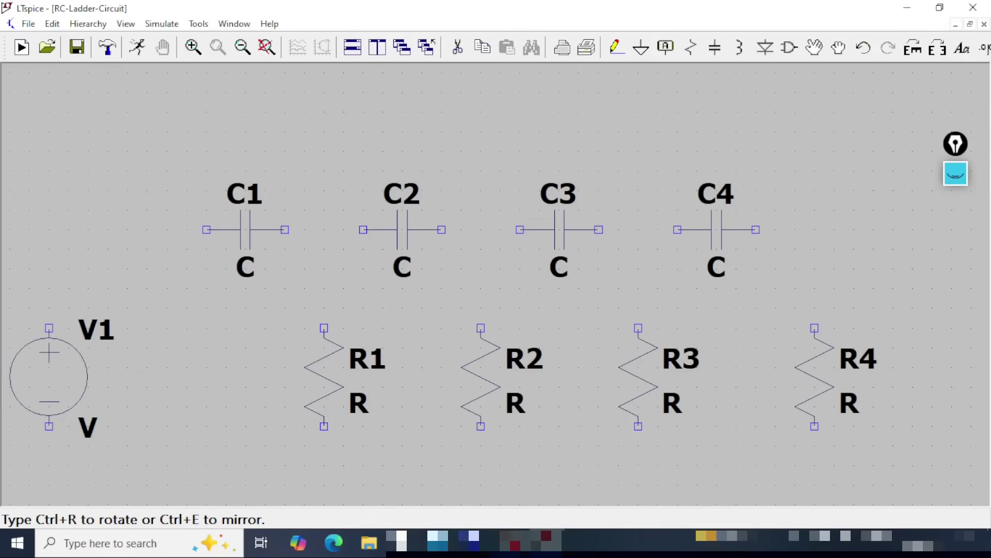
pyautogui.click(48, 377)
pyautogui.press('Escape')
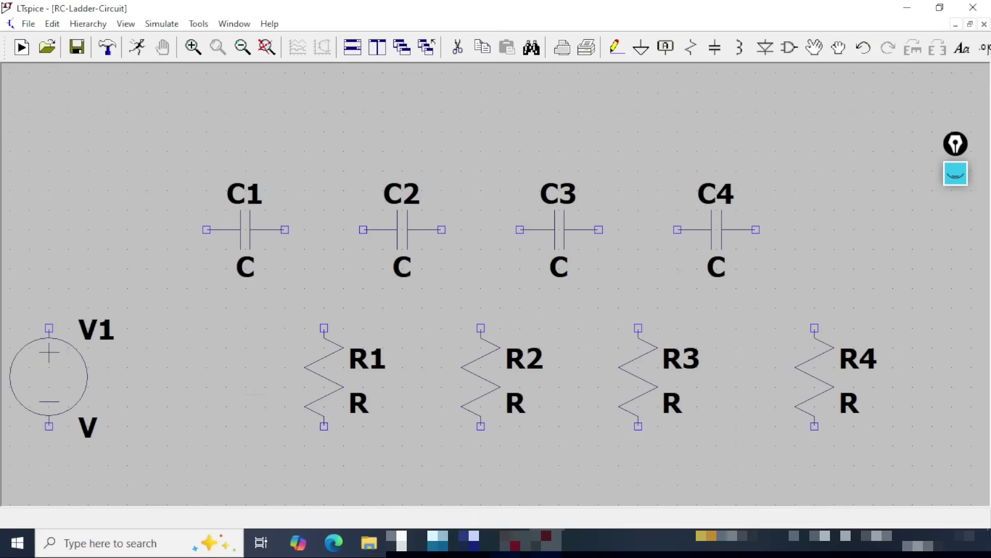
# Step: Wire the outer loop from V1's positive terminal through C1 to C4 in series and R4, returning to V1's negative terminal along a bottom rail
pyautogui.press('F3')
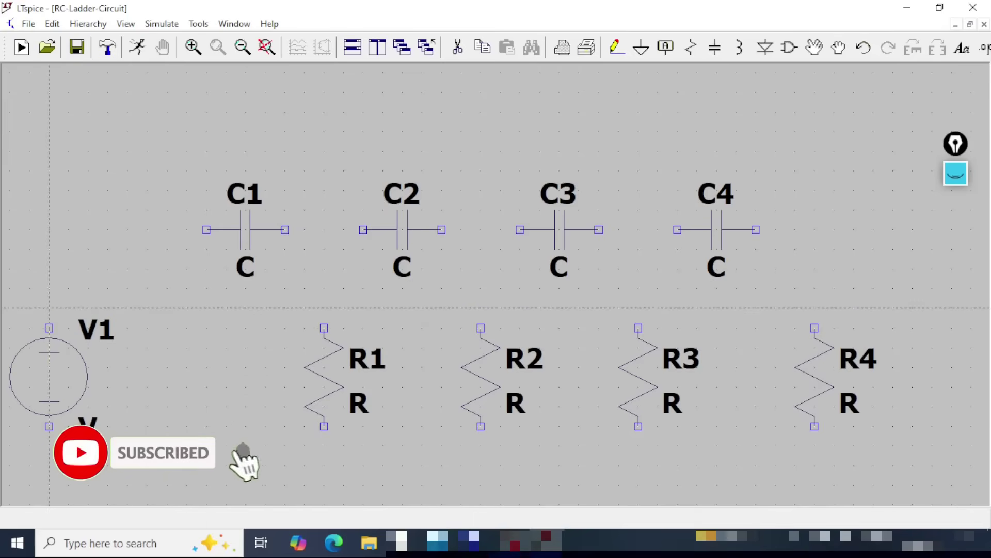
pyautogui.click(49, 328)
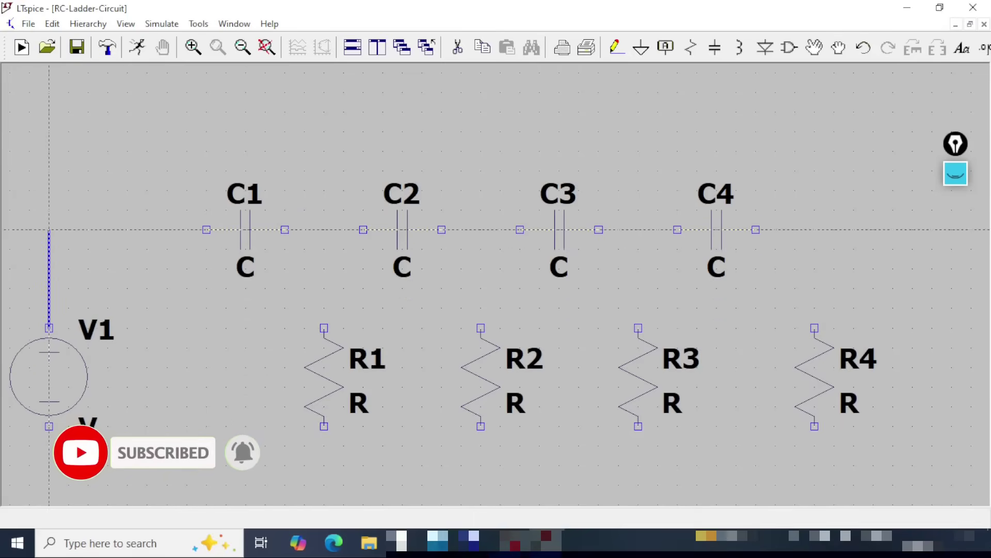
pyautogui.click(206, 230)
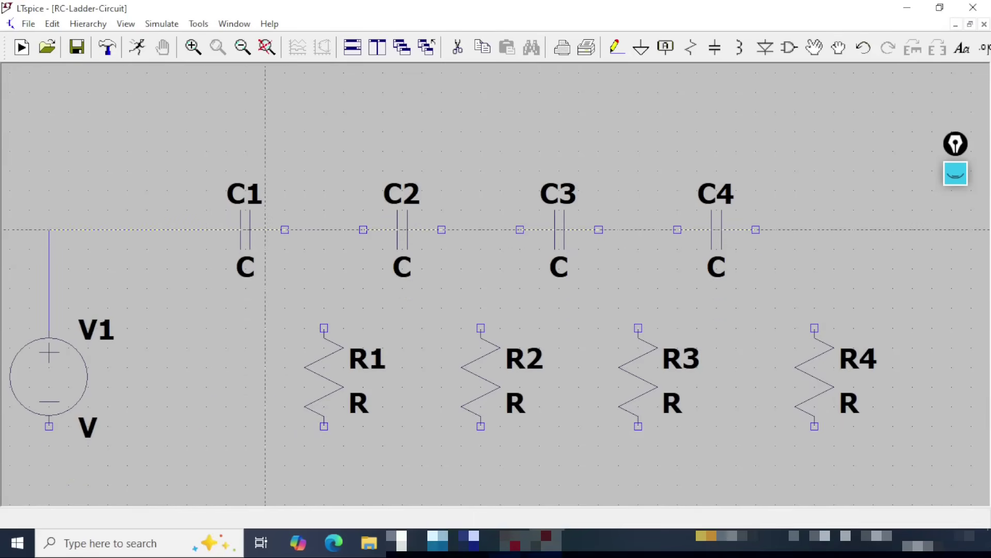
pyautogui.click(285, 229)
pyautogui.click(363, 229)
pyautogui.click(442, 229)
pyautogui.click(520, 229)
pyautogui.click(598, 229)
pyautogui.click(677, 229)
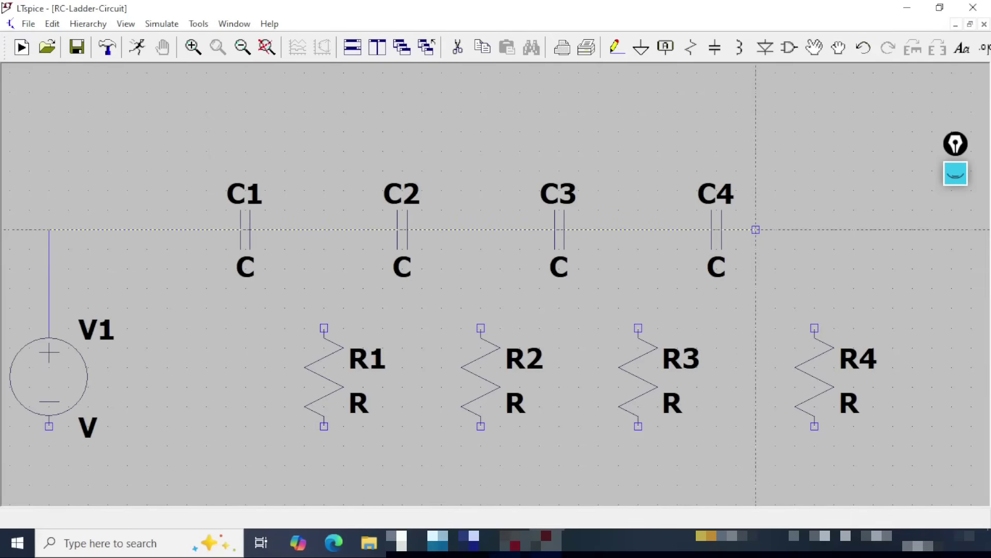
pyautogui.click(815, 329)
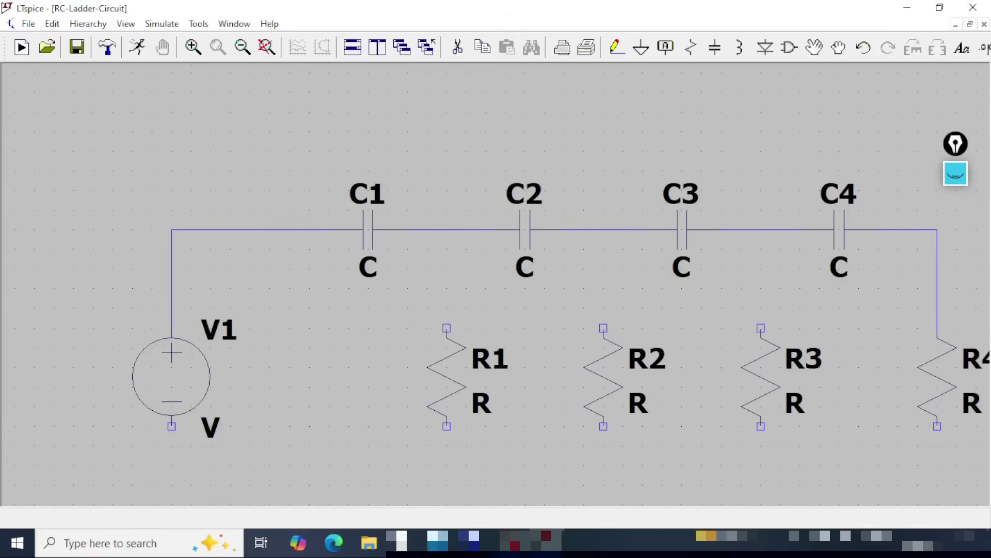
pyautogui.click(171, 426)
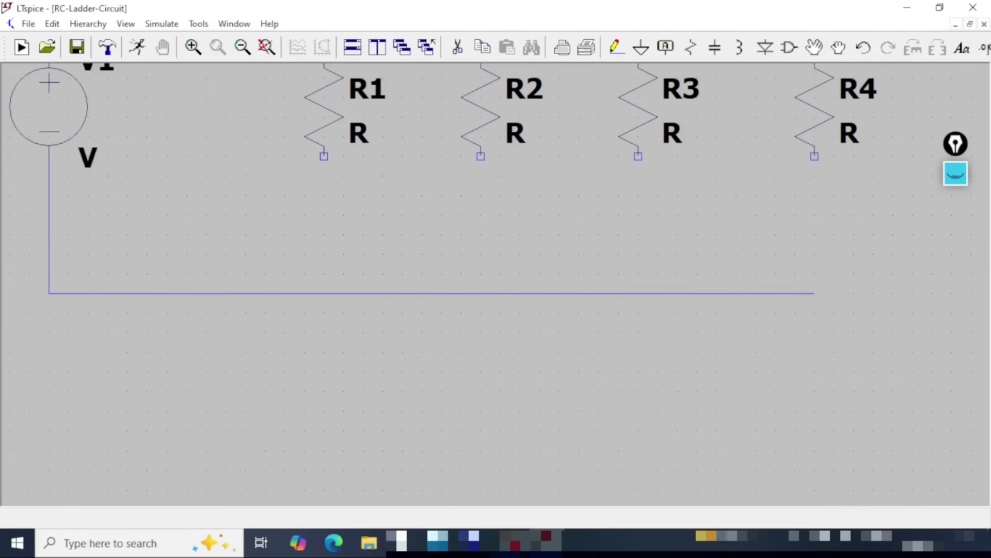
pyautogui.click(815, 155)
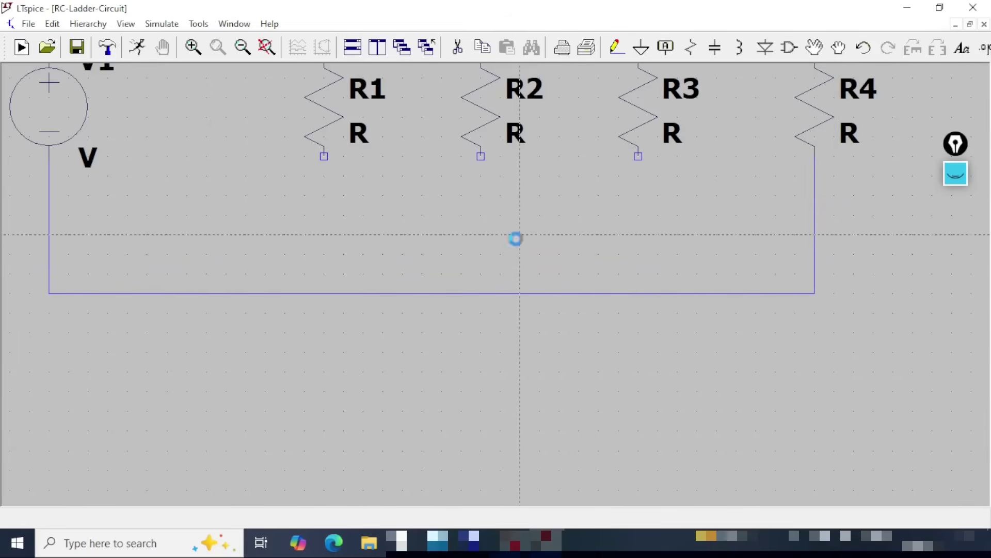
# Step: Wire R1's upper end to the node between C1 and C2, and its lower end to the bottom rail
pyautogui.click(267, 47)
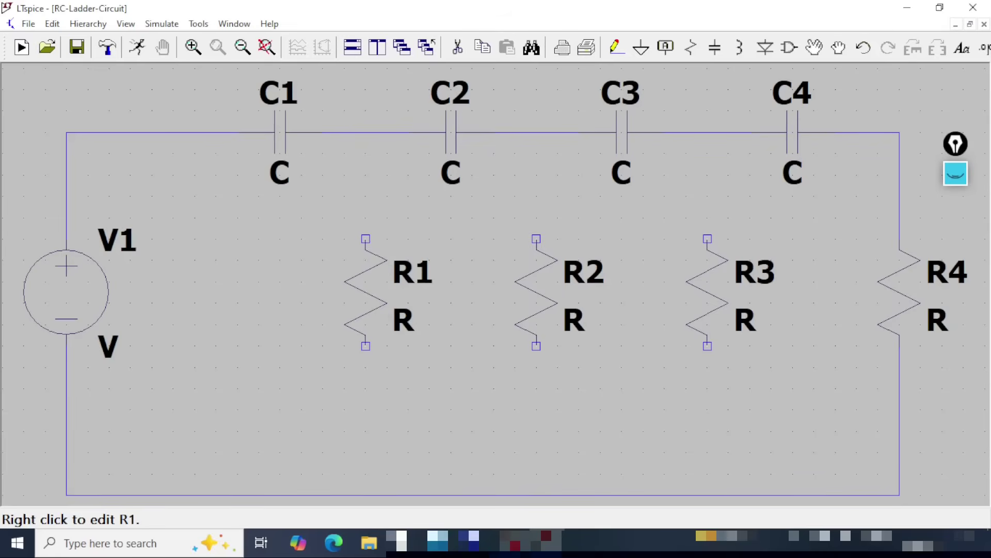
pyautogui.press('F3')
pyautogui.click(366, 238)
pyautogui.click(366, 133)
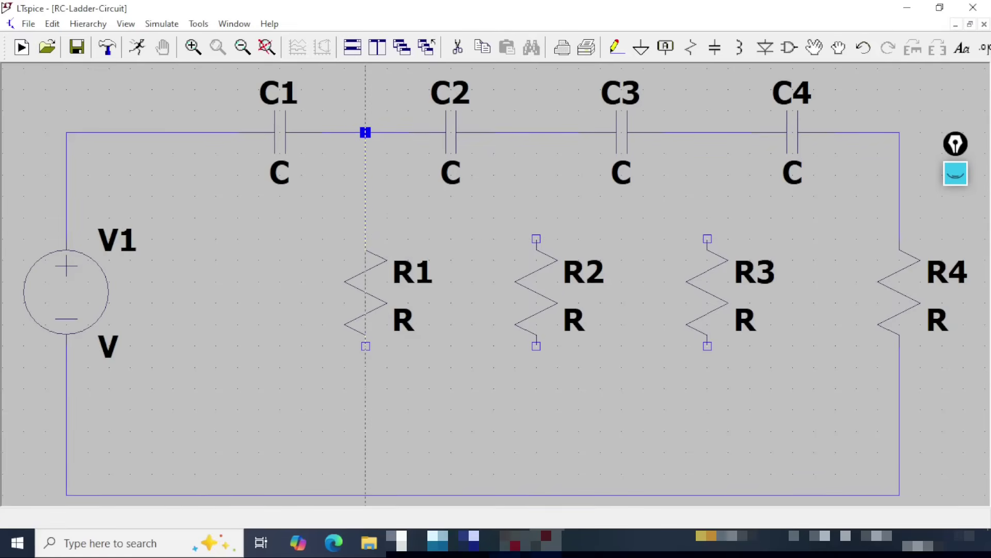
pyautogui.click(365, 346)
pyautogui.click(365, 495)
# Step: Wire R2 and R3 between the bottom rail and the nodes between C2 and C3 and between C3 and C4
pyautogui.scroll(-3, 366, 495)
pyautogui.click(537, 361)
pyautogui.click(536, 213)
pyautogui.click(708, 213)
pyautogui.click(707, 361)
pyautogui.scroll(3, 537, 277)
pyautogui.click(537, 319)
pyautogui.click(537, 212)
pyautogui.click(708, 319)
pyautogui.click(708, 212)
pyautogui.press('Escape')
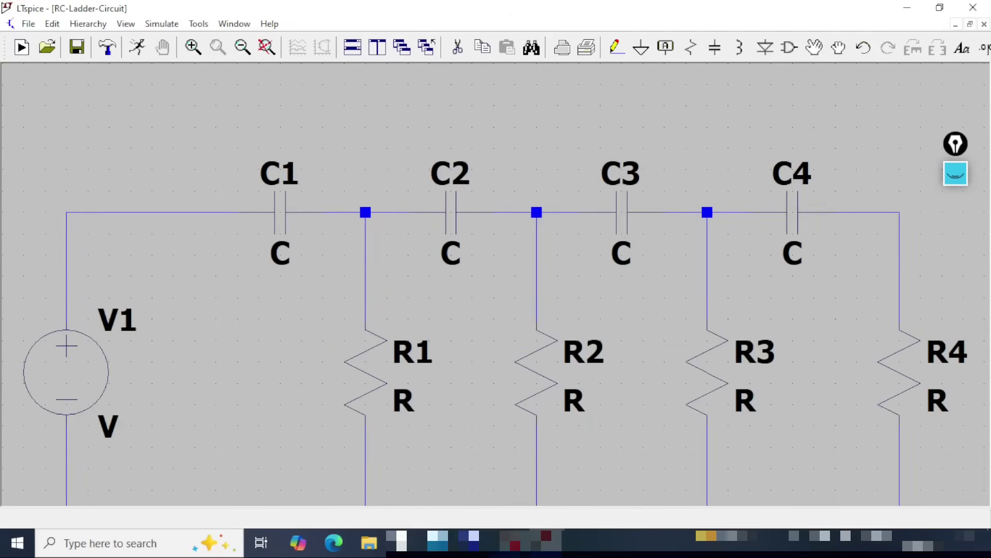
# Step: Add a ground symbol below R2, wire it to the bottom rail, and save the schematic
pyautogui.click(267, 47)
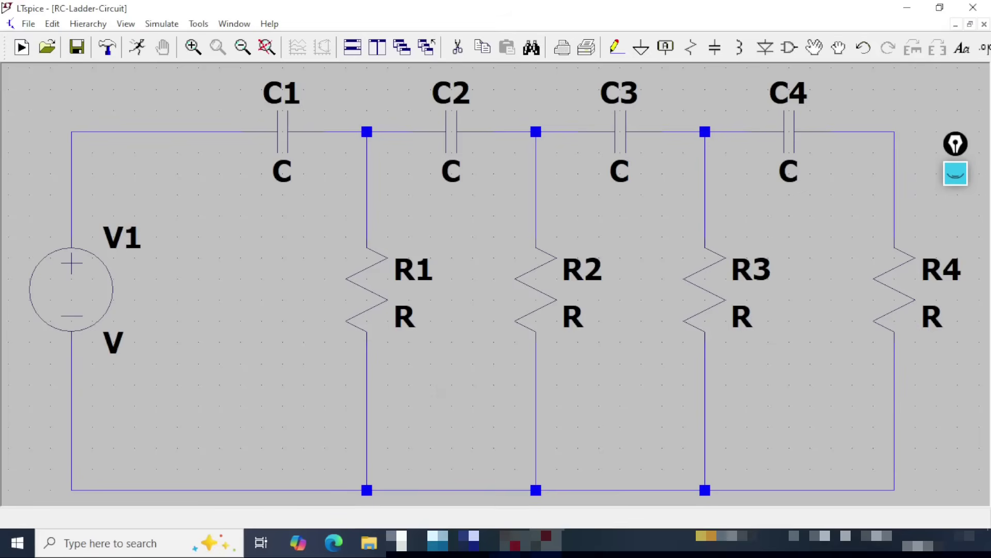
pyautogui.press('g')
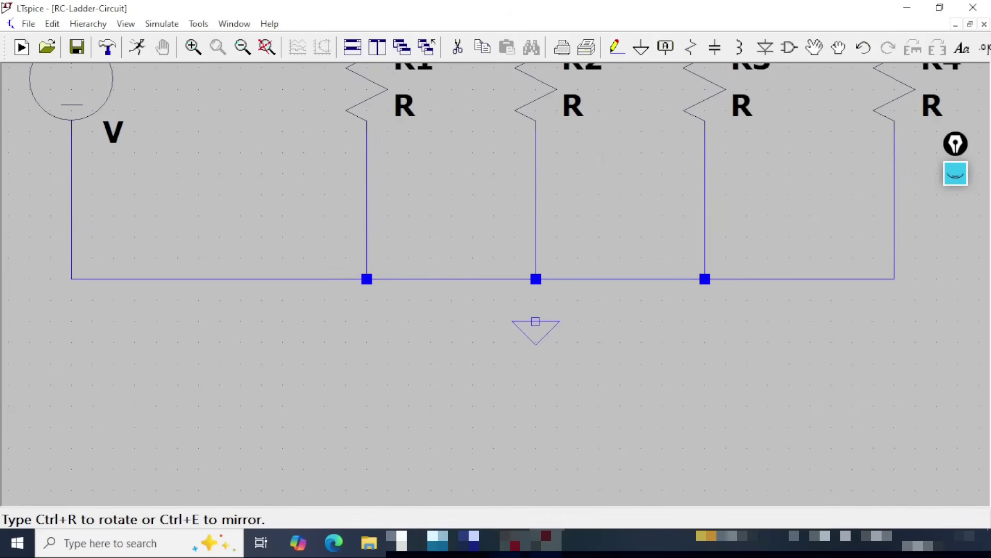
pyautogui.click(536, 321)
pyautogui.press('Escape')
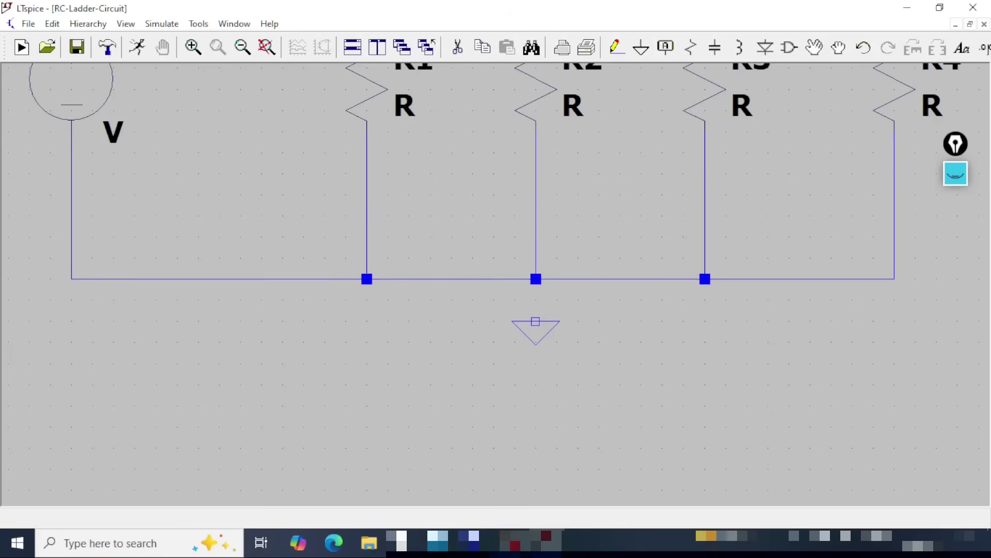
pyautogui.press('w')
pyautogui.press('Escape')
pyautogui.click(267, 47)
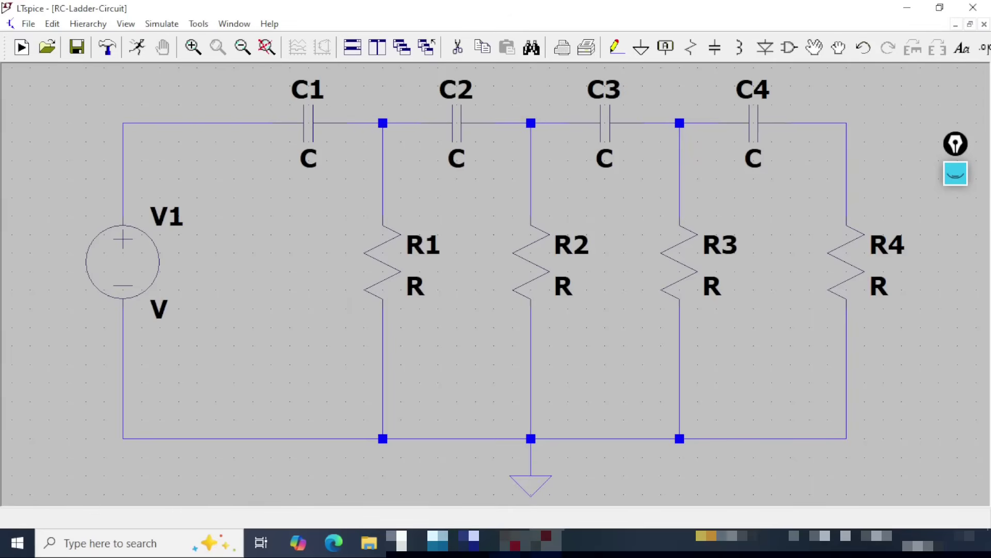
pyautogui.click(77, 47)
# Step: Set the value of capacitors C1, C2, C3 and C4 to 12pF each
pyautogui.rightClick(310, 161)
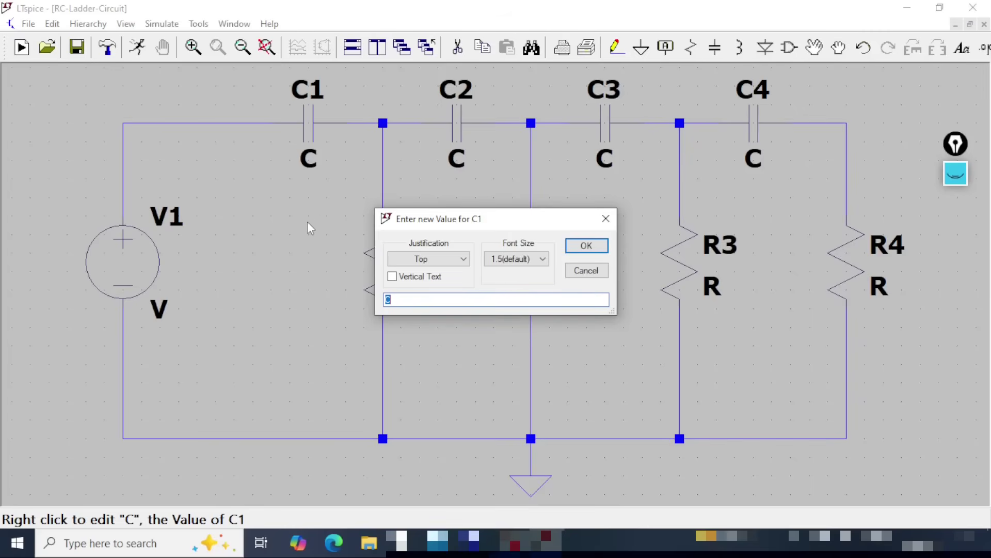
pyautogui.write('12pF')
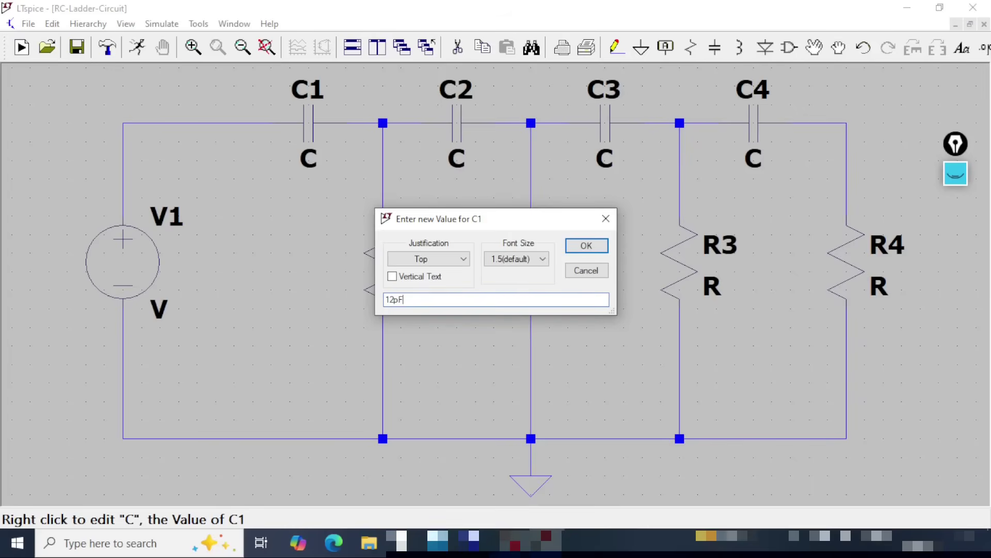
pyautogui.click(587, 245)
pyautogui.rightClick(464, 163)
pyautogui.write('12pF')
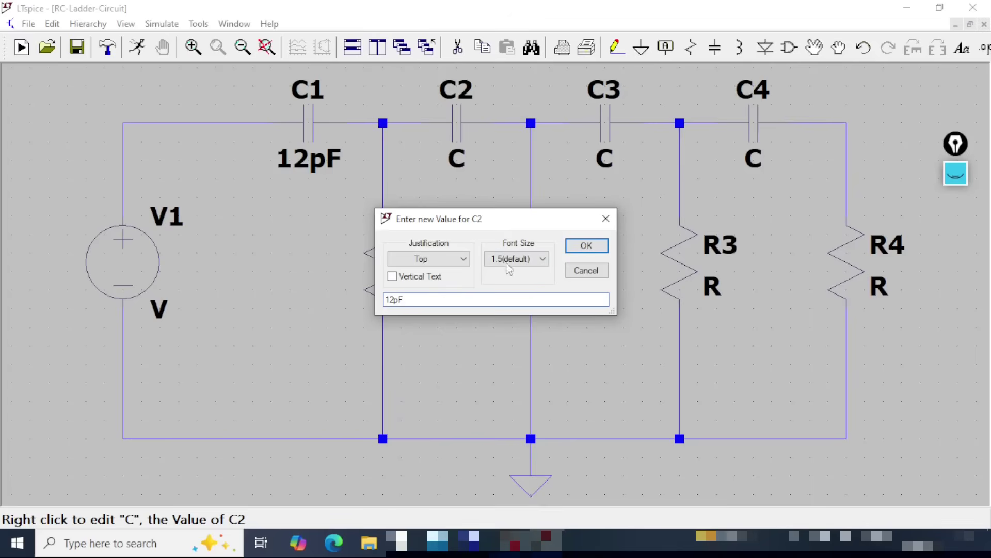
pyautogui.click(586, 245)
pyautogui.rightClick(610, 171)
pyautogui.write('12pF')
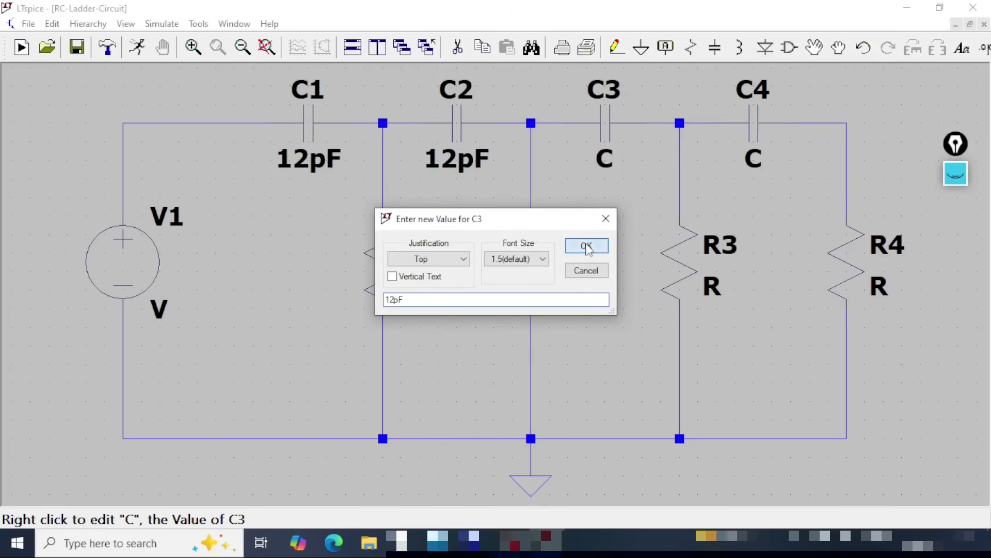
pyautogui.click(586, 245)
pyautogui.rightClick(759, 159)
pyautogui.write('12pF')
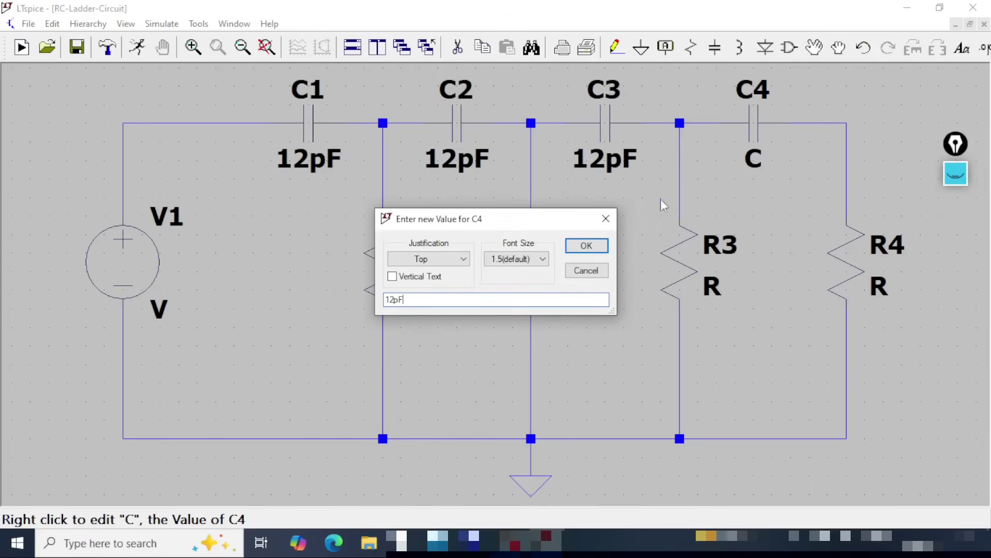
pyautogui.click(586, 245)
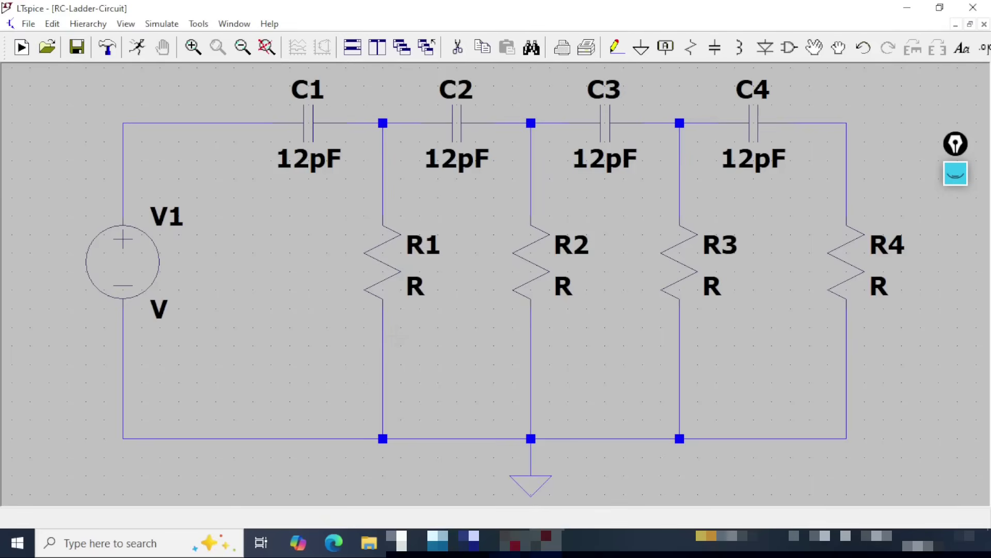
# Step: Set the value of resistors R1, R2, R3 and R4 to 100 each
pyautogui.rightClick(418, 289)
pyautogui.write('100')
pyautogui.click(589, 246)
pyautogui.rightClick(568, 296)
pyautogui.write('100')
pyautogui.click(587, 245)
pyautogui.rightClick(713, 286)
pyautogui.write('100')
pyautogui.click(587, 246)
pyautogui.rightClick(879, 287)
pyautogui.write('100')
pyautogui.click(586, 245)
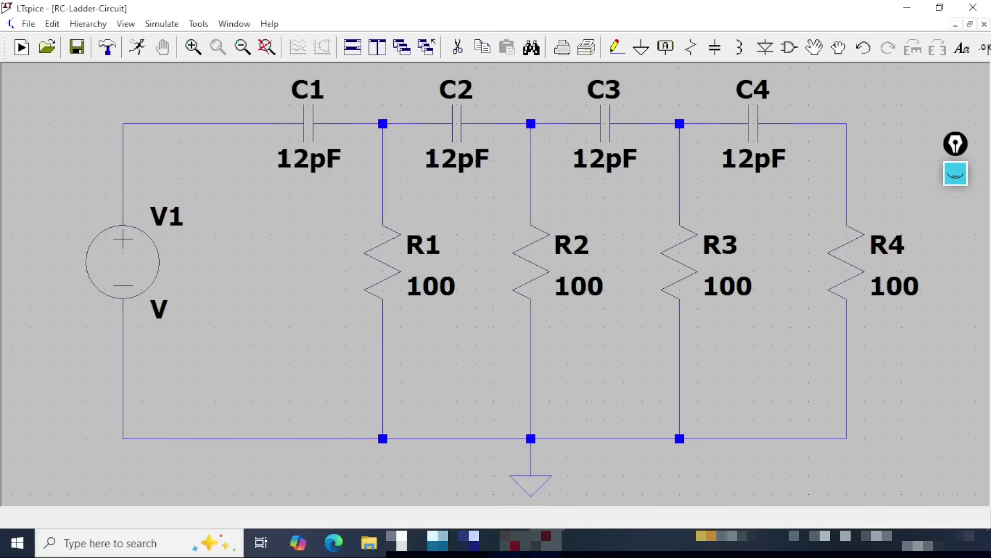
# Step: Make V1 a SINE source with 0 V DC offset, 10 V amplitude and 30k frequency, and save the schematic
pyautogui.rightClick(132, 268)
pyautogui.click(587, 293)
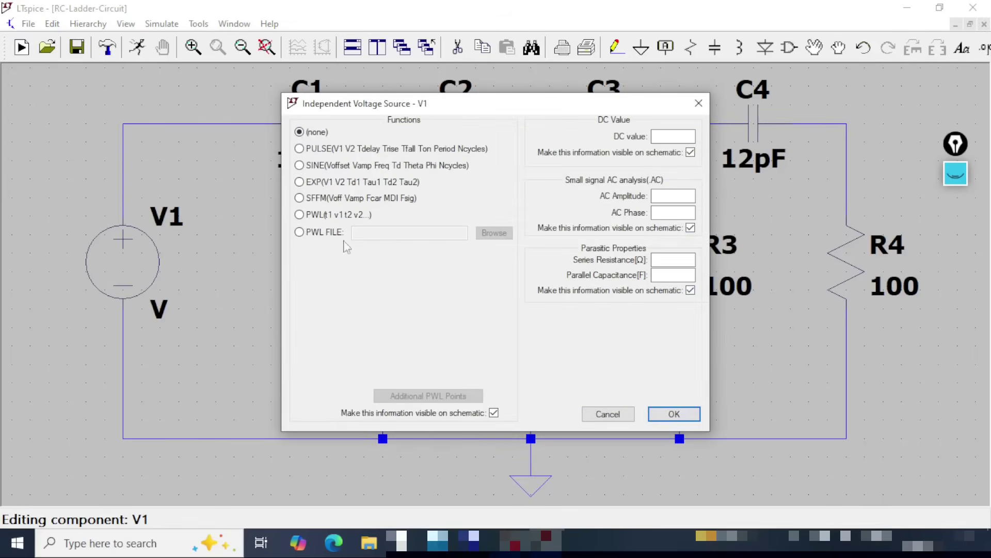
pyautogui.click(323, 170)
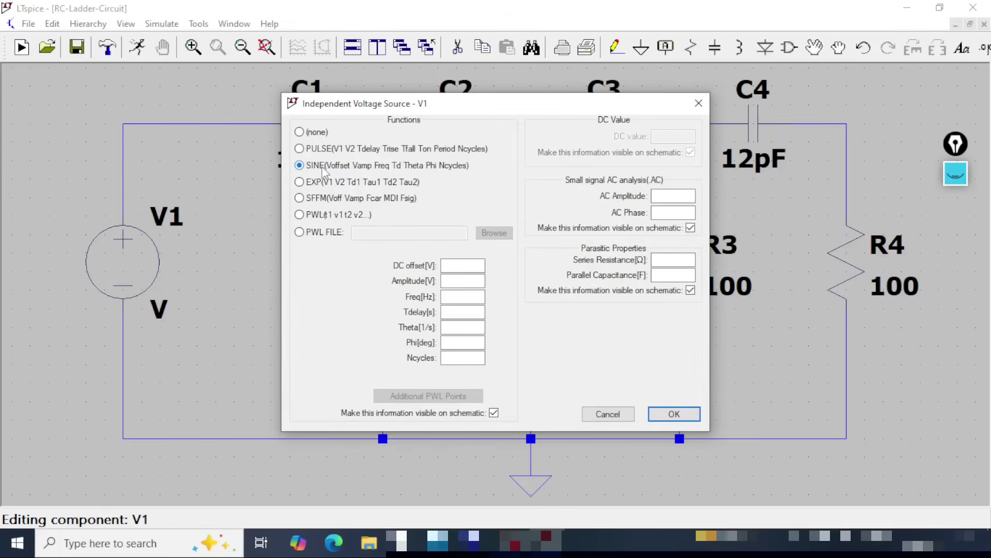
pyautogui.click(463, 265)
pyautogui.write('0')
pyautogui.press('Tab')
pyautogui.write('10')
pyautogui.click(470, 296)
pyautogui.write('30k')
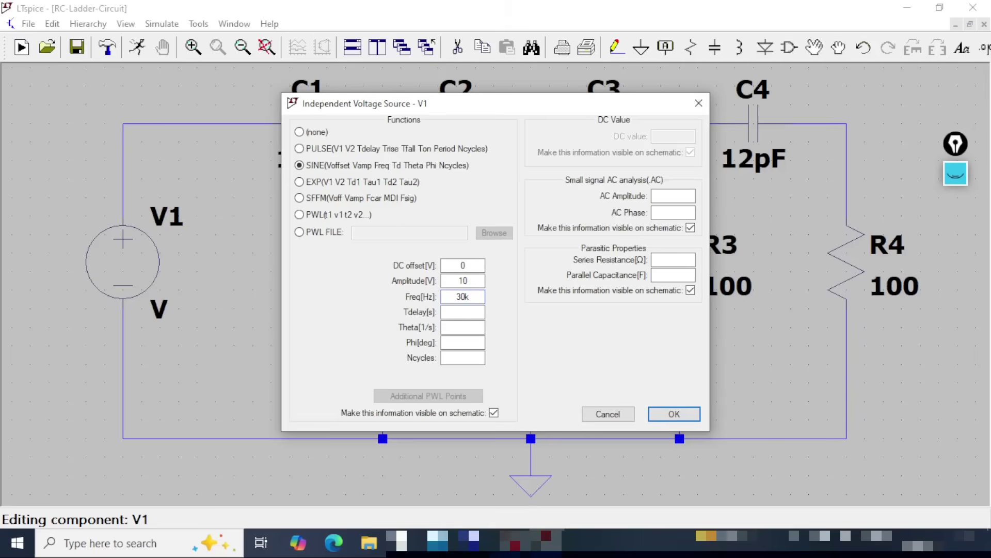
pyautogui.click(692, 419)
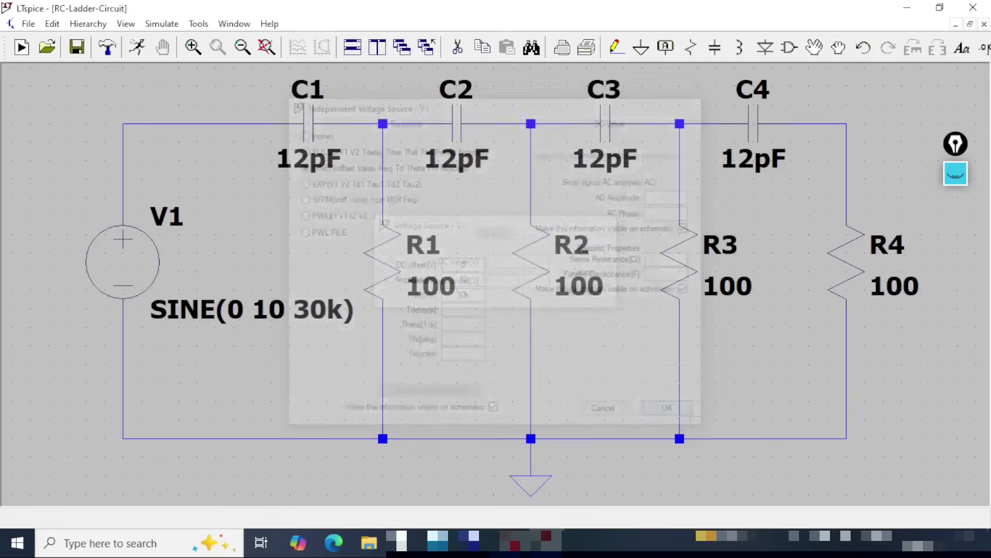
pyautogui.click(80, 52)
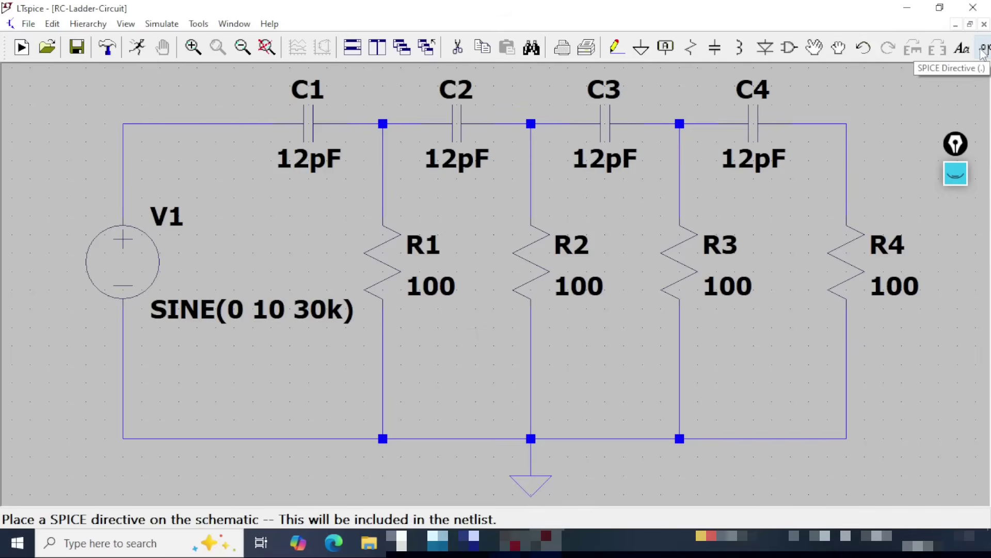
# Step: Place a .tran SPICE directive on the schematic below V1 and the bottom rail
pyautogui.click(962, 52)
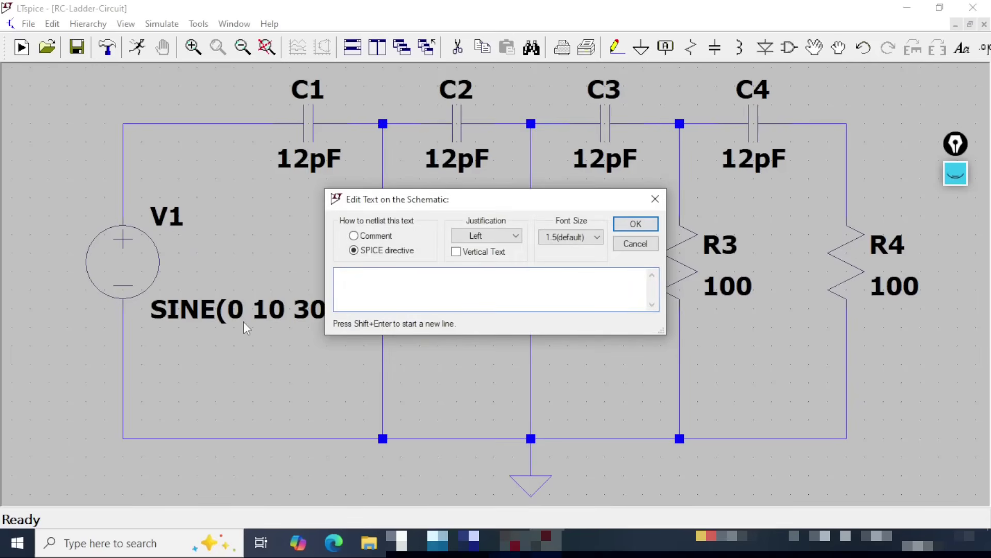
pyautogui.write('.tran')
pyautogui.click(636, 224)
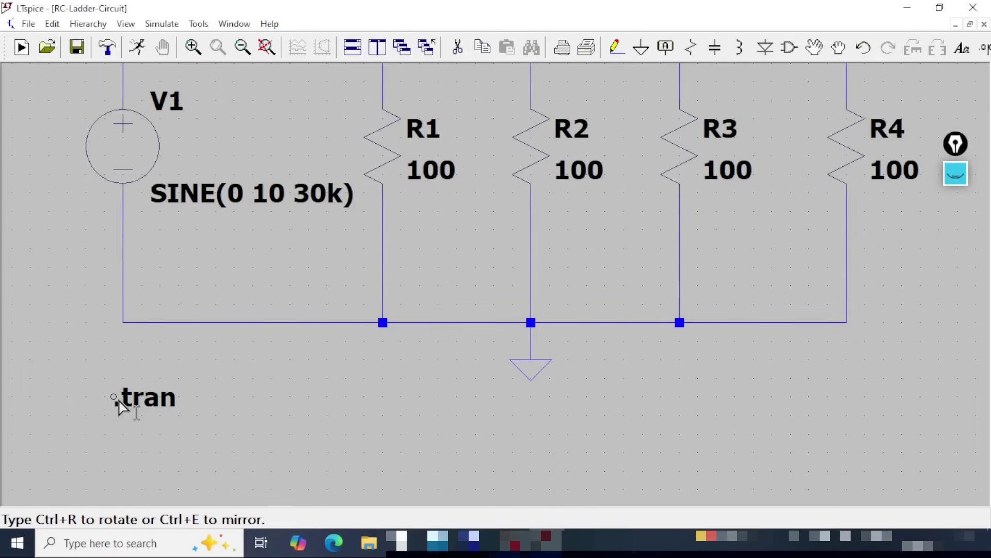
pyautogui.click(129, 401)
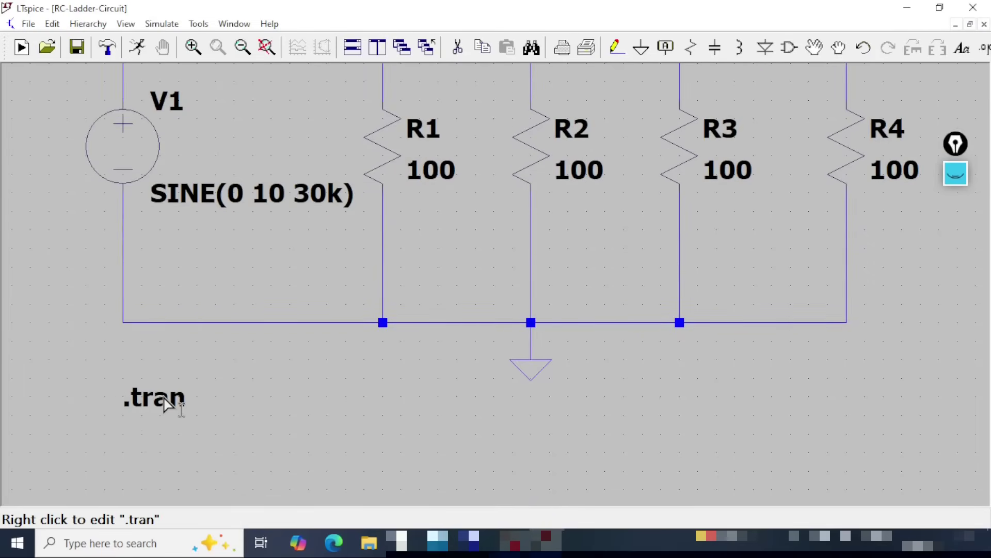
# Step: Configure the .tran directive with stop time 100us, data saving from 0 and a maximum timestep of 1ns
pyautogui.rightClick(165, 397)
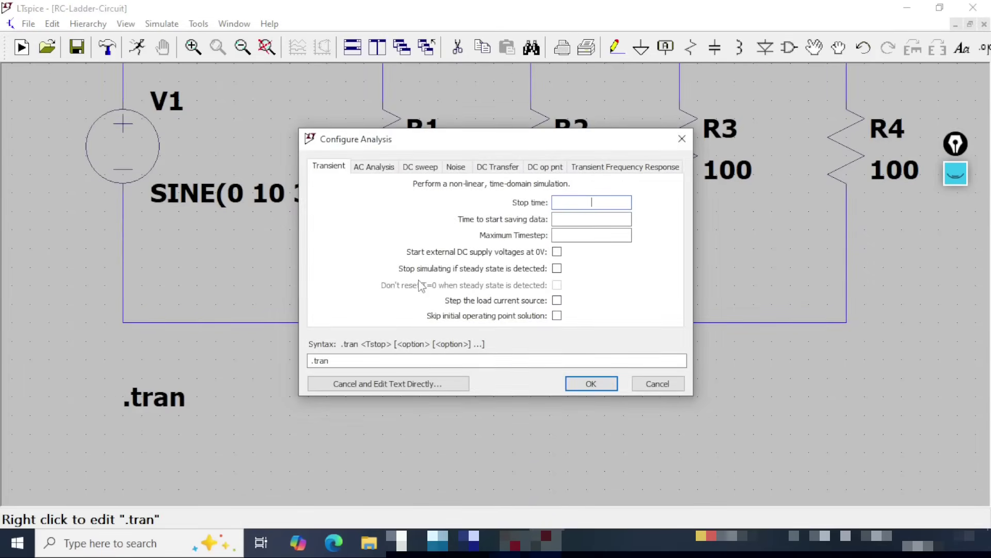
pyautogui.write('100us')
pyautogui.press('Tab')
pyautogui.write('0')
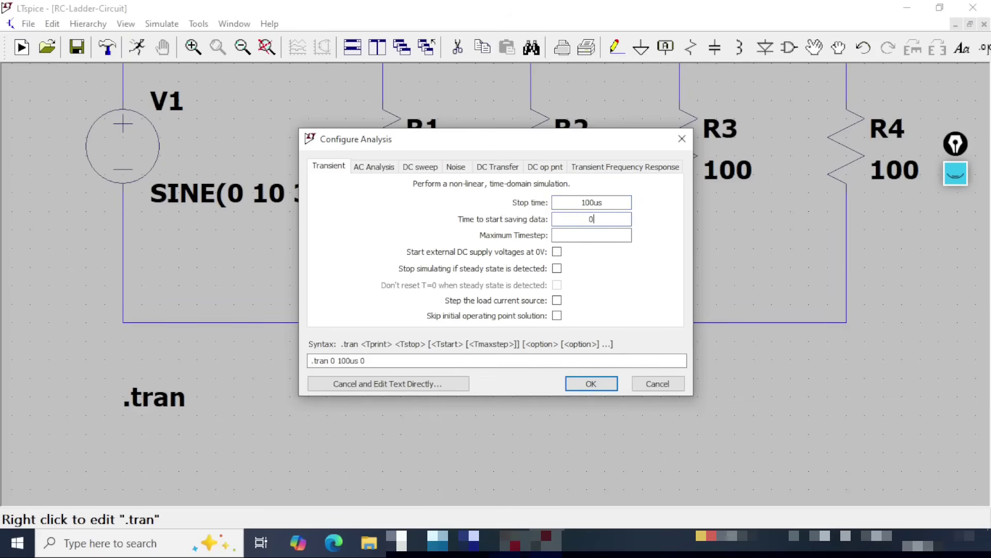
pyautogui.click(597, 235)
pyautogui.write('1ns')
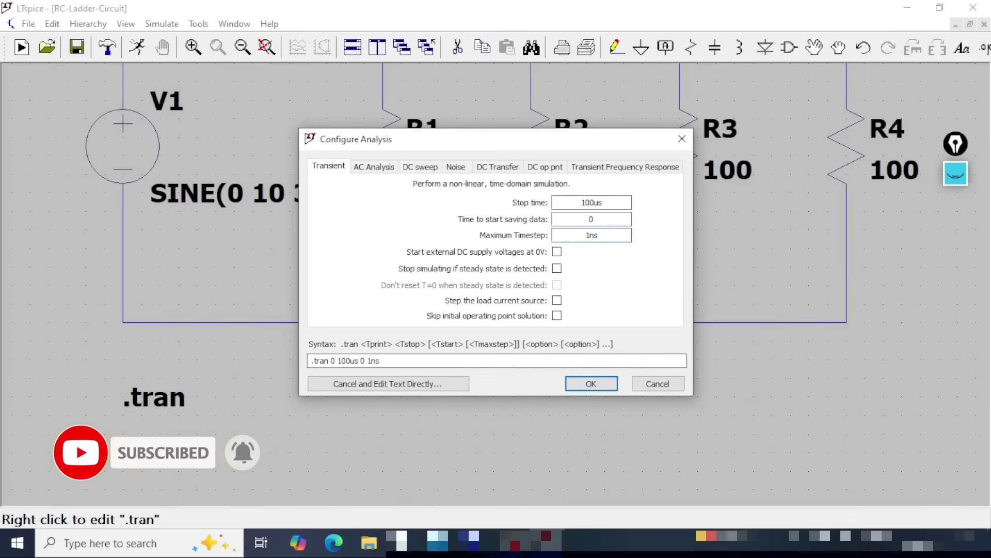
pyautogui.moveTo(397, 361); pyautogui.dragTo(308, 361)
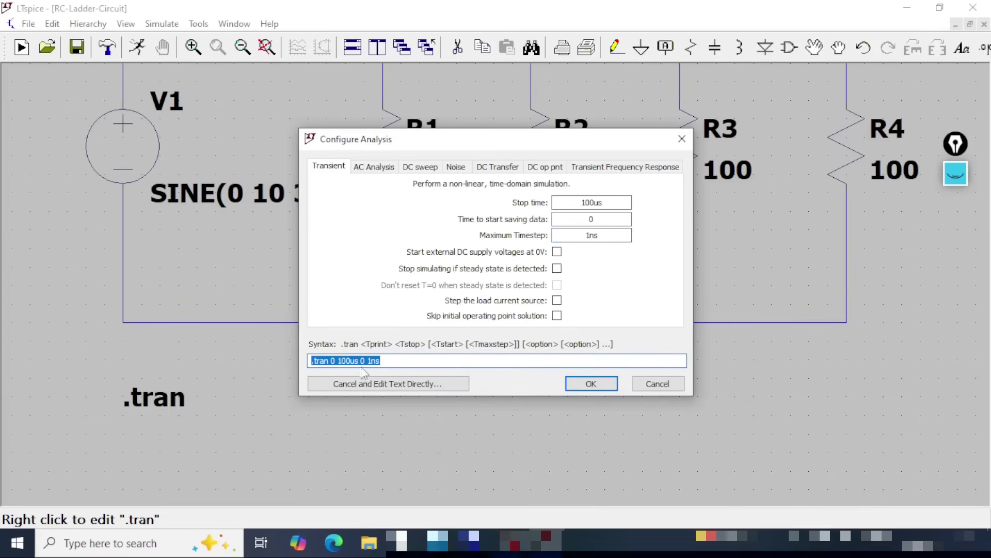
pyautogui.click(592, 383)
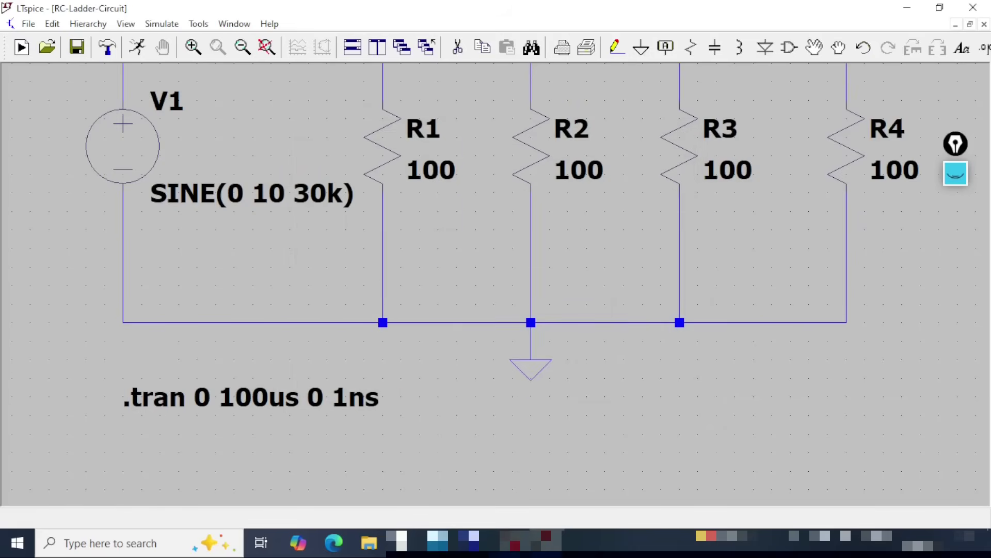
# Step: Save the schematic and run the transient simulation
pyautogui.click(81, 47)
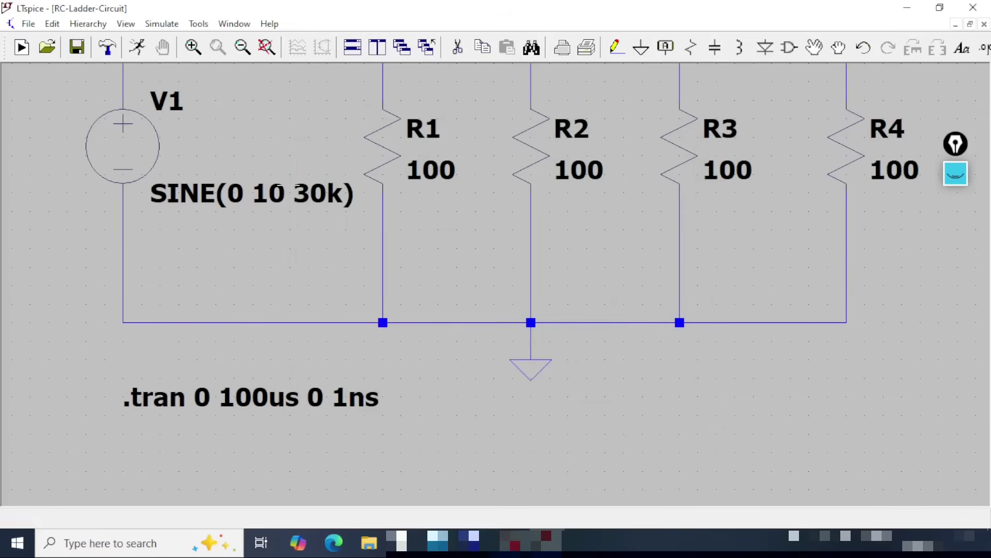
pyautogui.click(267, 50)
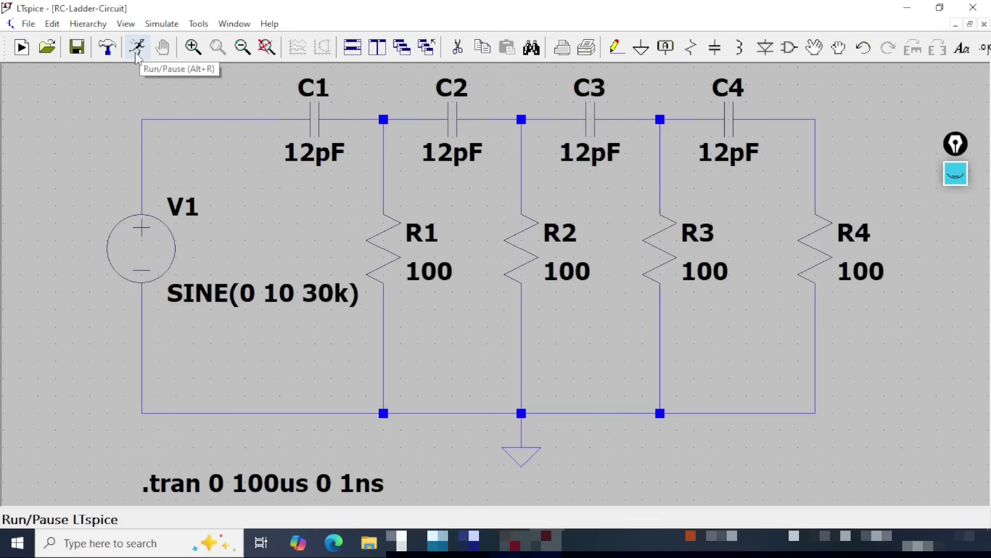
pyautogui.click(137, 49)
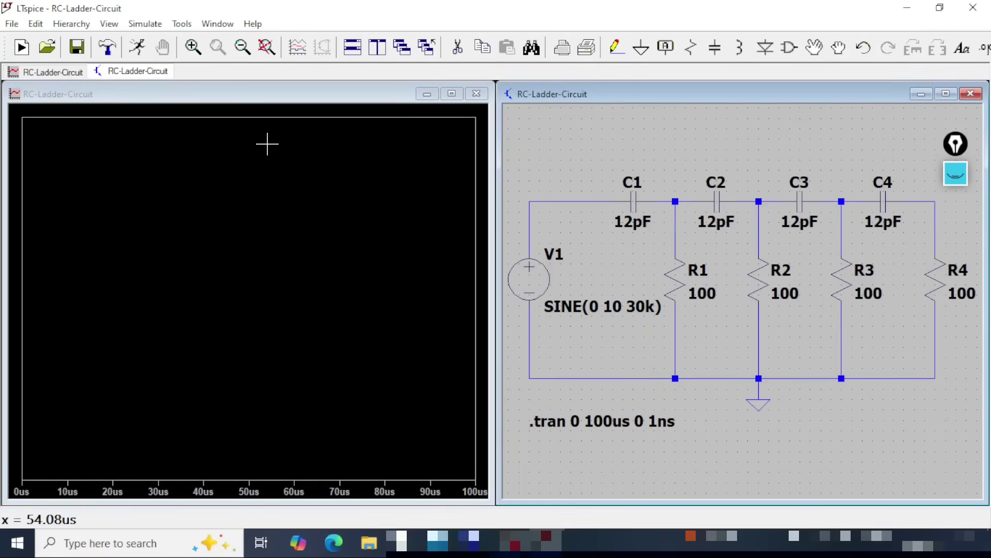
# Step: View the circuit's SPICE netlist, examine its component and directive lines, and close it
pyautogui.click(109, 23)
pyautogui.click(199, 259)
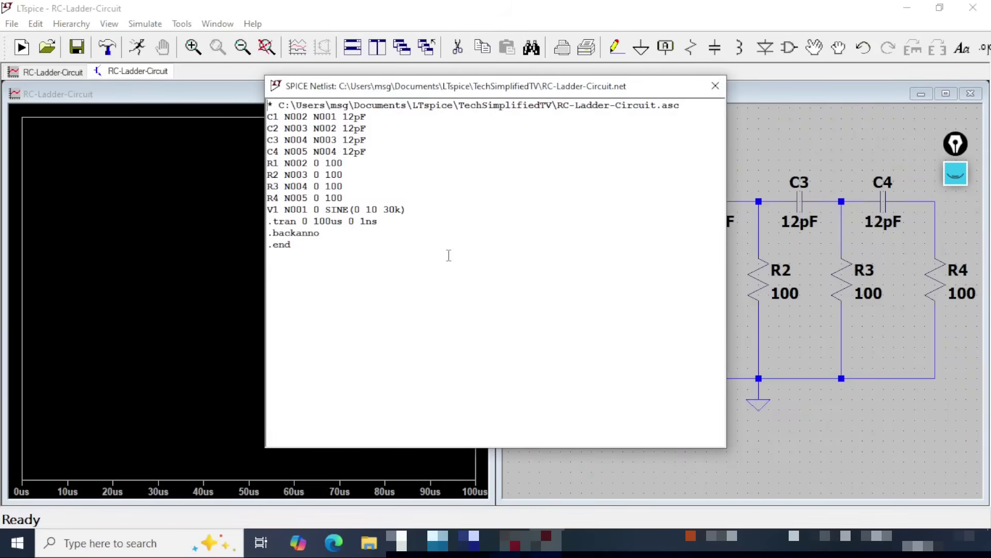
pyautogui.moveTo(322, 248); pyautogui.dragTo(248, 108)
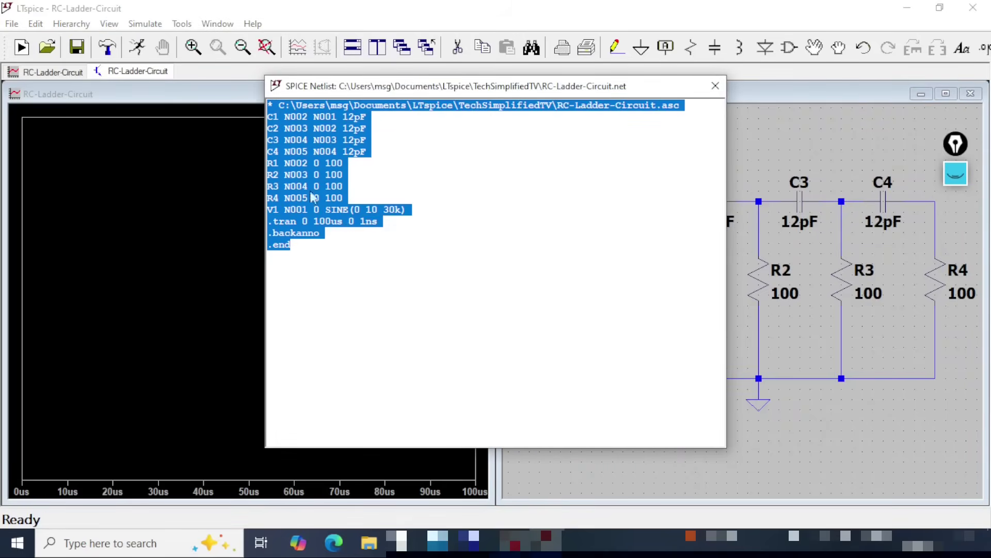
pyautogui.click(387, 270)
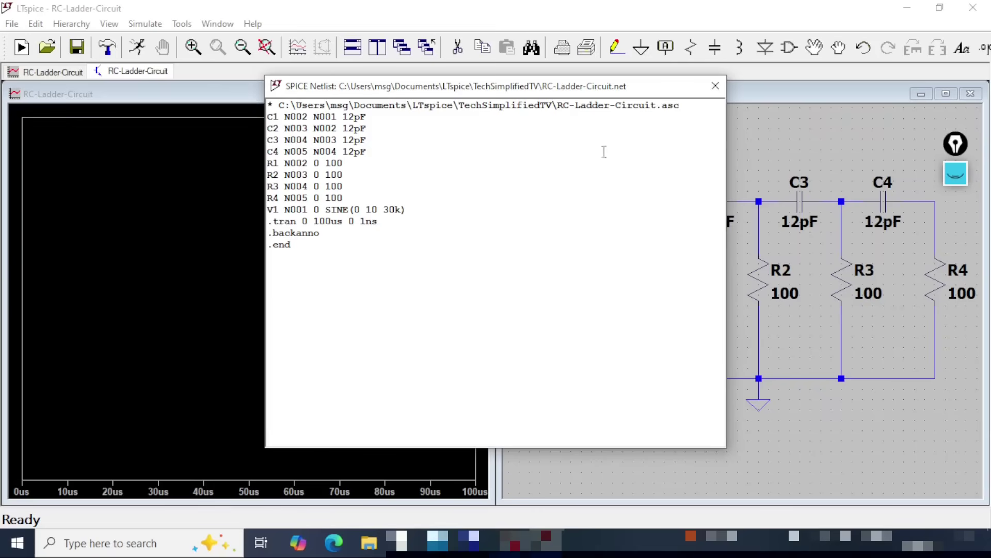
pyautogui.click(715, 86)
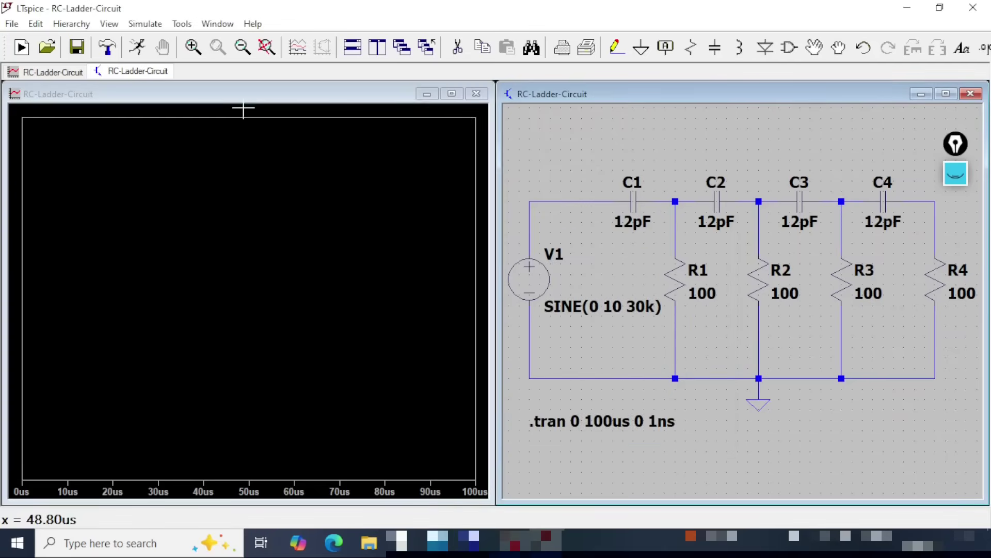
# Step: View the SPICE output log of the simulation run, read through it, and close it
pyautogui.click(109, 24)
pyautogui.click(206, 277)
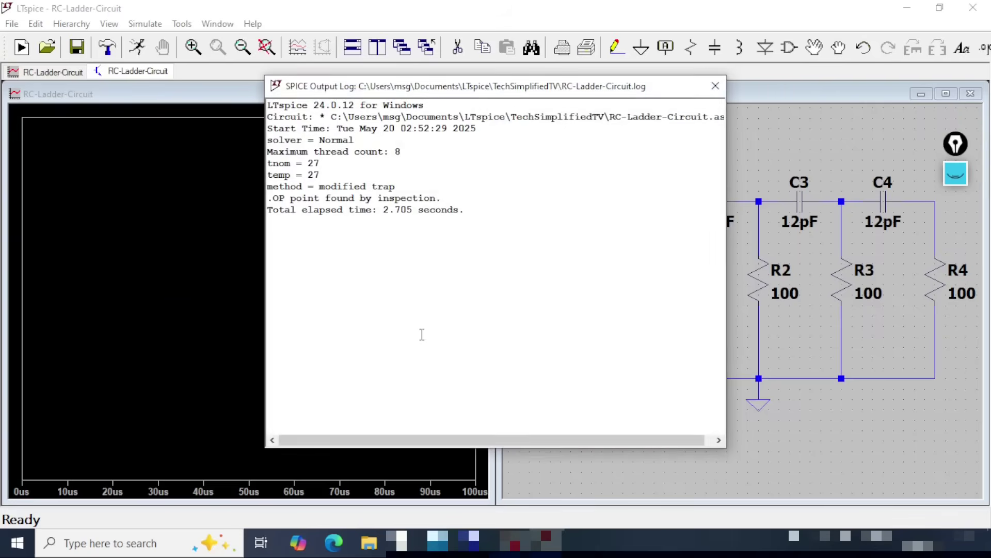
pyautogui.moveTo(476, 219); pyautogui.dragTo(267, 104)
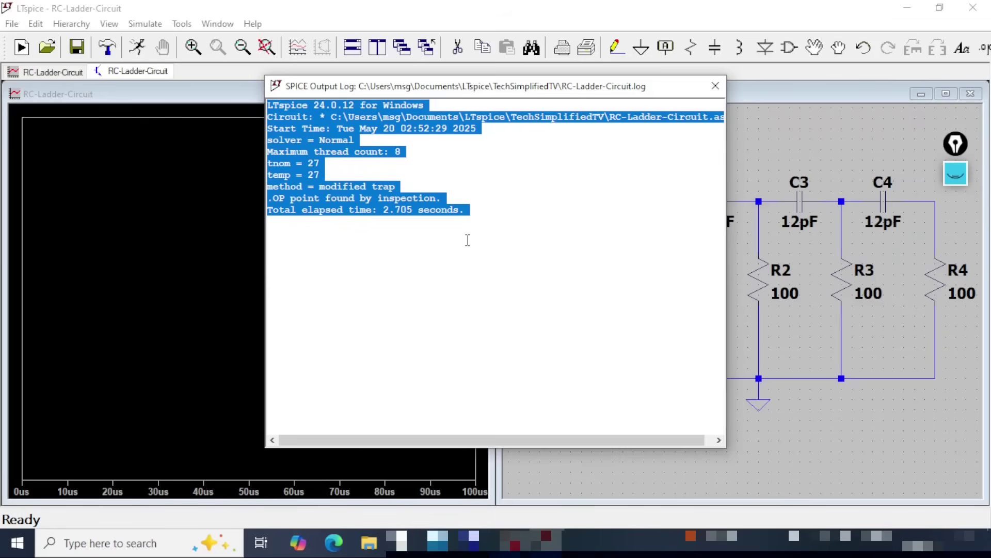
pyautogui.click(715, 87)
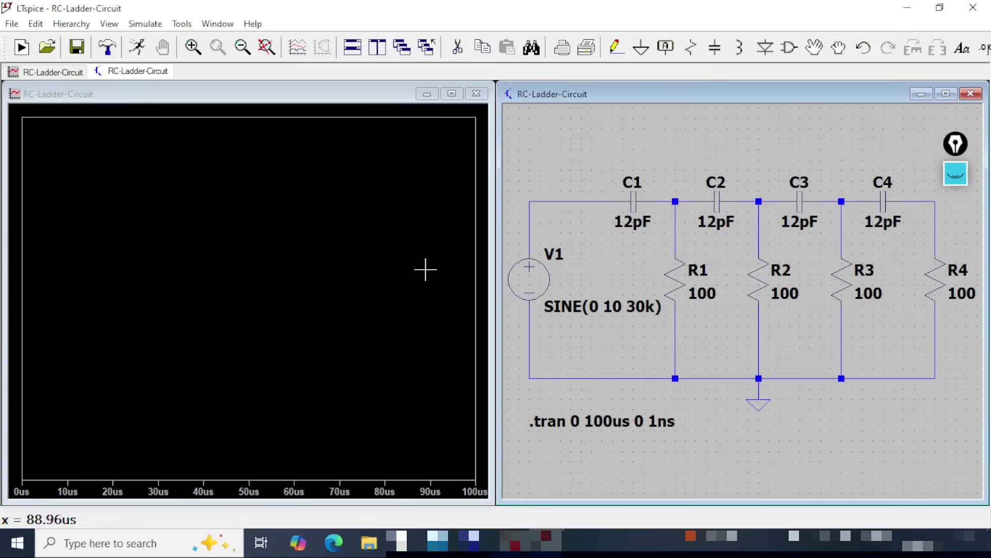
# Step: Plot the voltage at V1's positive node and add a second plot pane to the waveform window
pyautogui.click(340, 105)
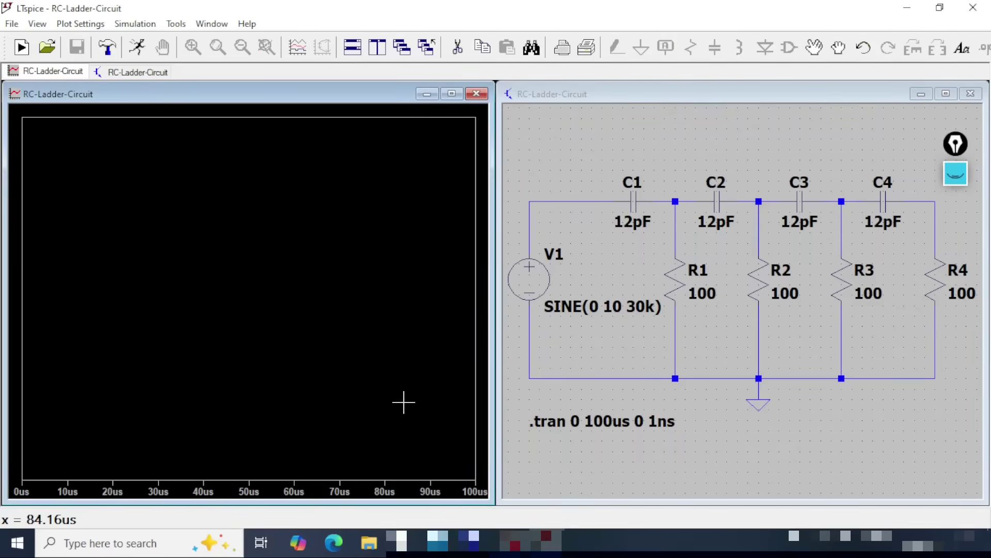
pyautogui.click(590, 89)
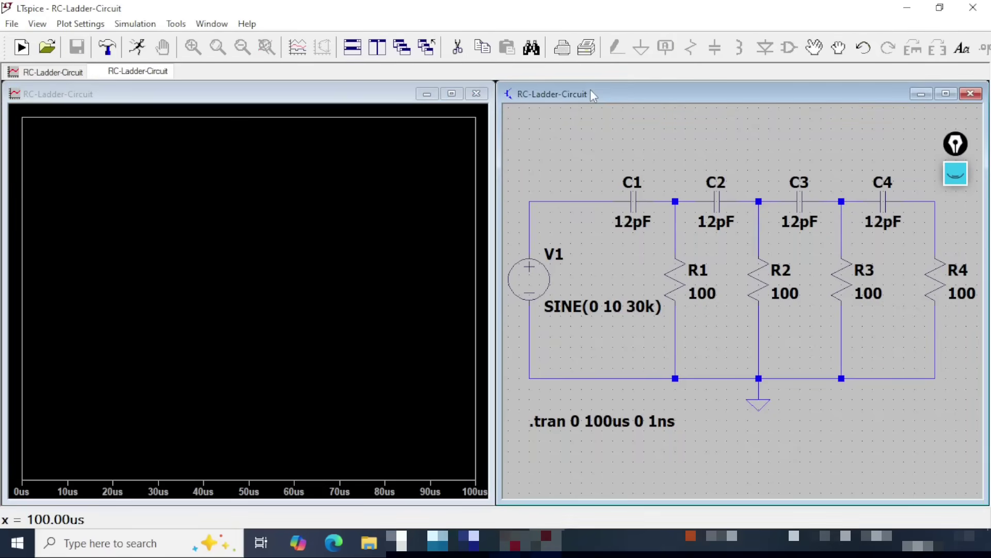
pyautogui.click(531, 201)
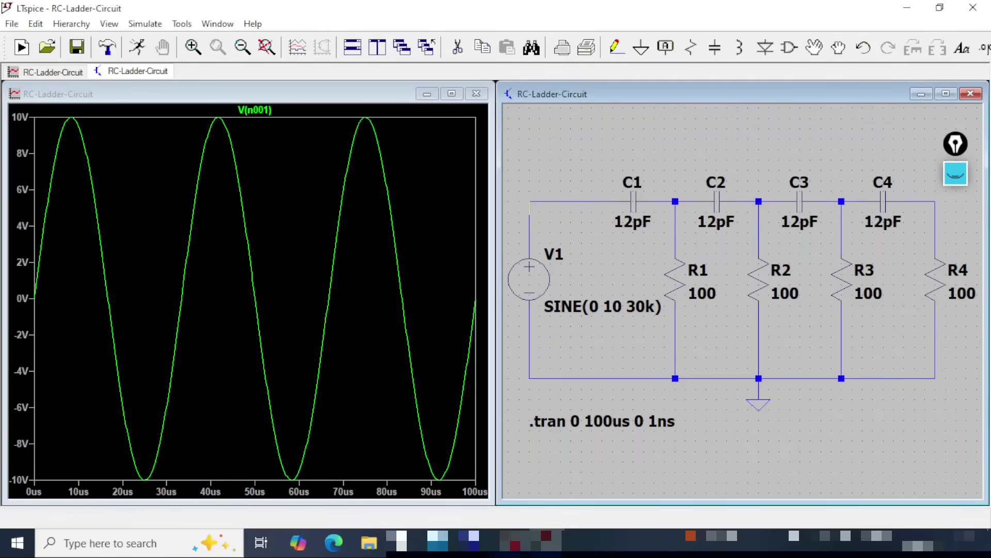
pyautogui.click(289, 139)
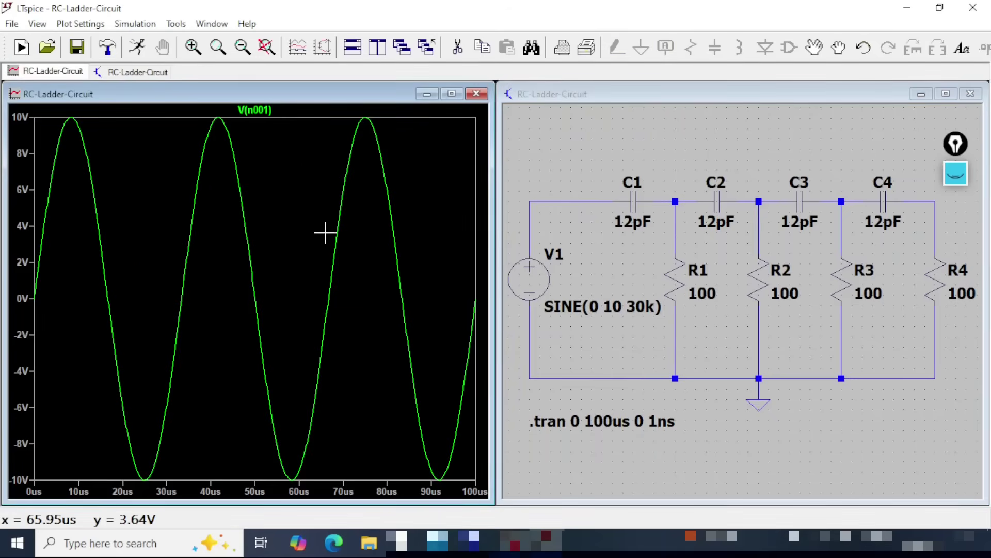
pyautogui.press('p')
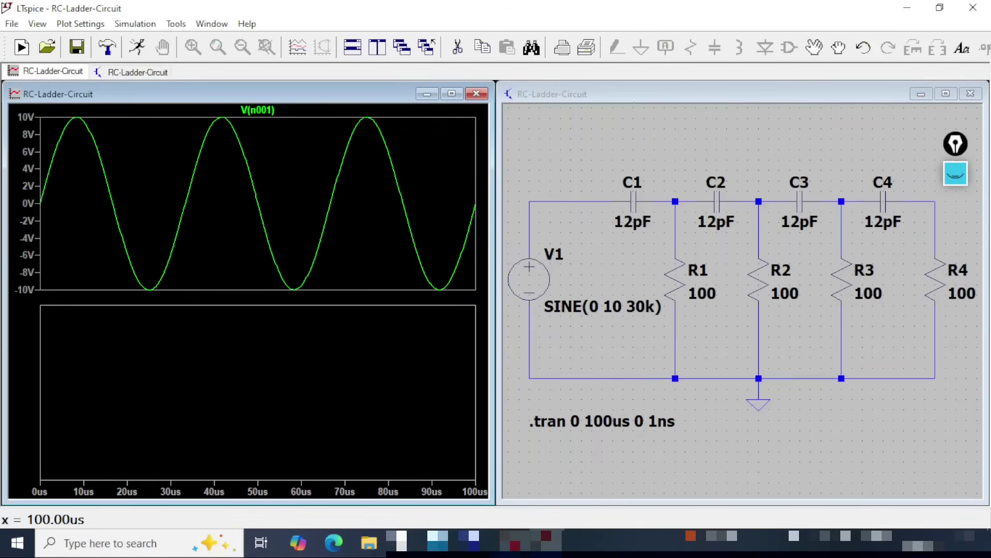
# Step: Plot the voltage at the node between C1 and C2 in the second pane and add a third plot pane
pyautogui.click(670, 98)
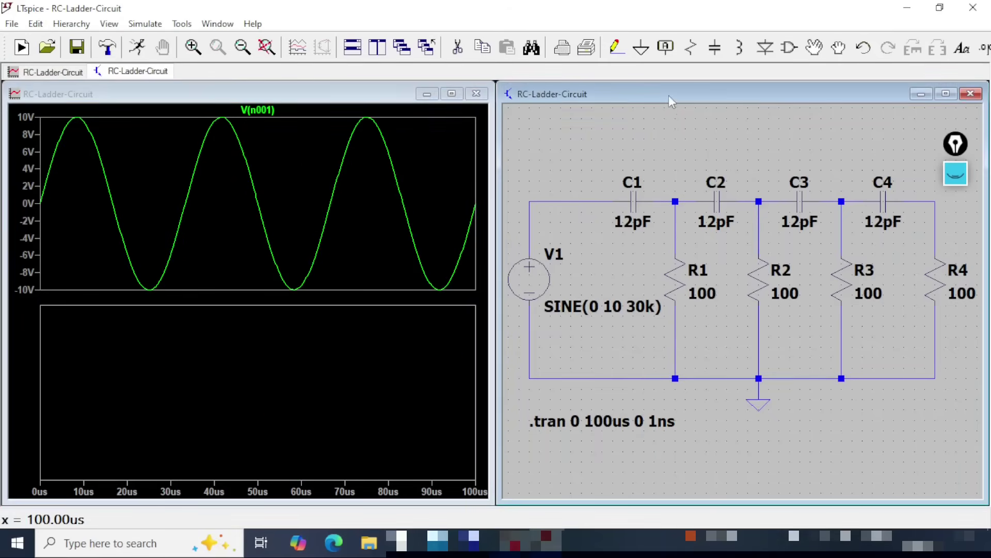
pyautogui.click(680, 197)
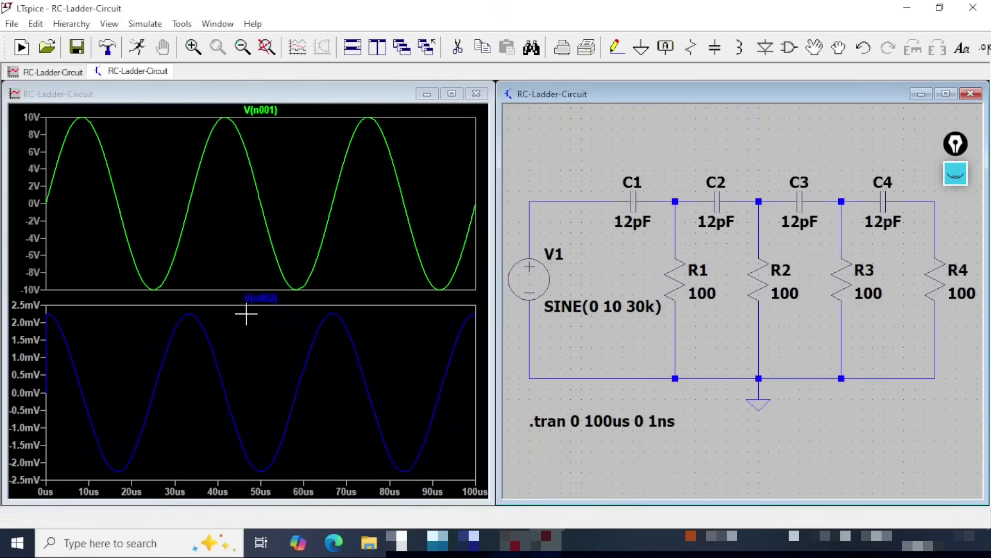
pyautogui.click(323, 167)
pyautogui.press('b')
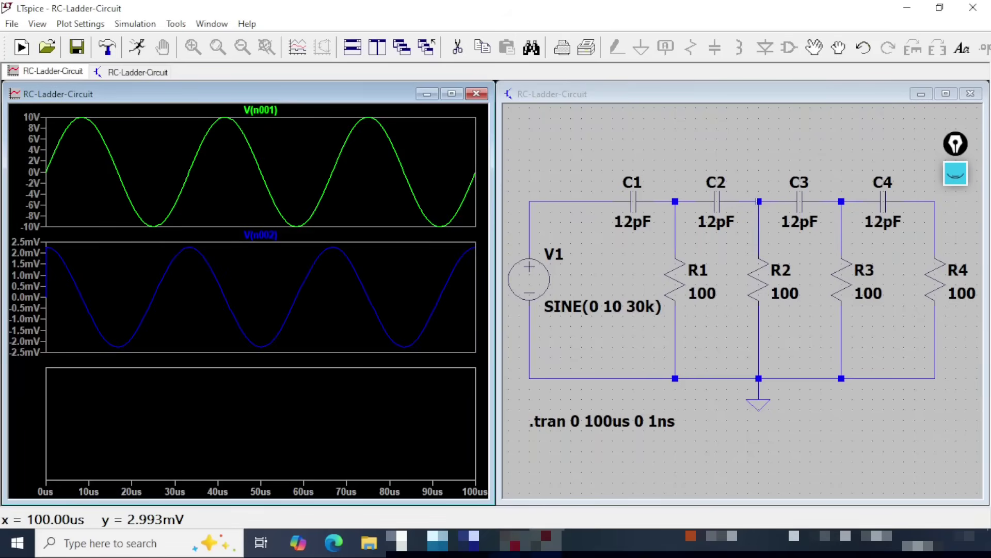
# Step: Plot the voltage at the node between C2 and C3 in the third pane and add a fourth plot pane
pyautogui.click(787, 92)
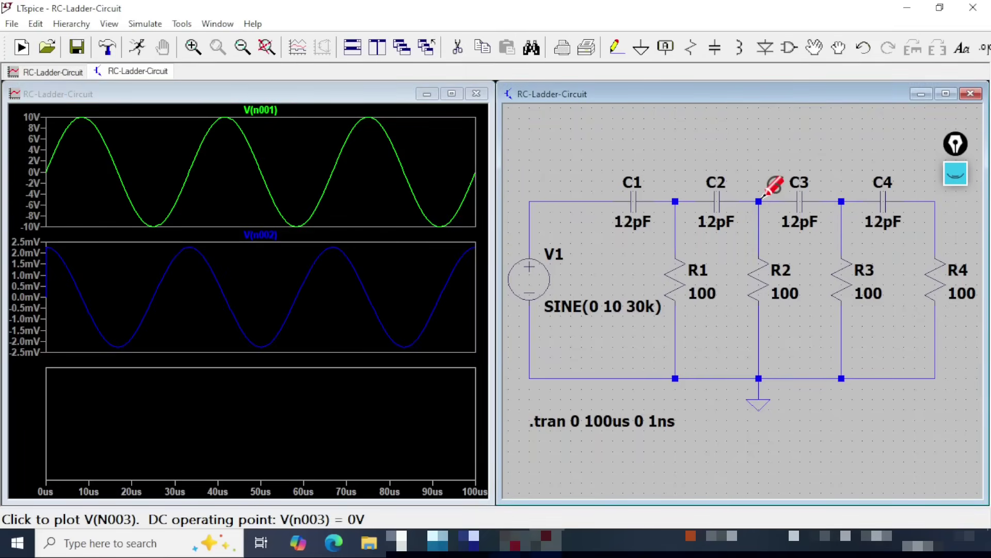
pyautogui.click(764, 197)
pyautogui.click(355, 98)
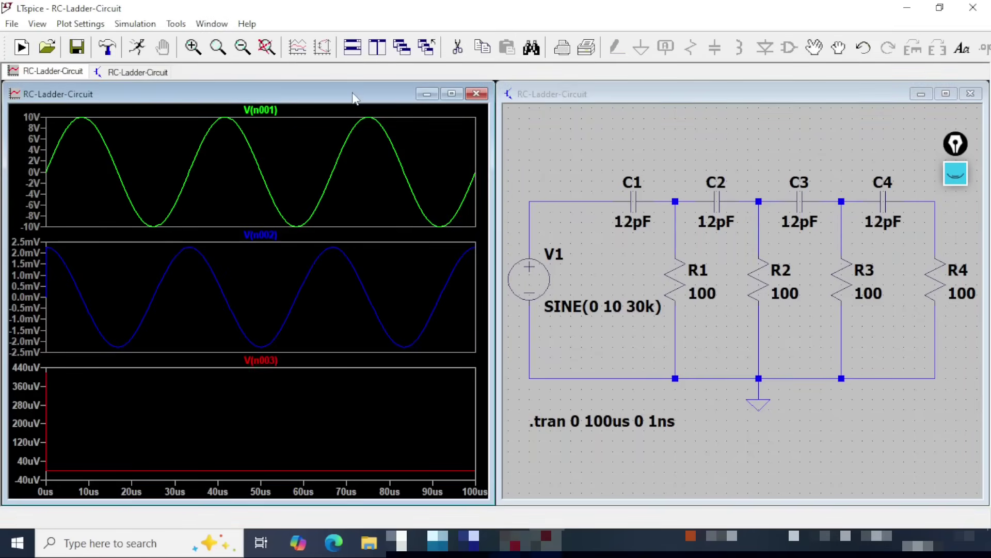
pyautogui.press('p')
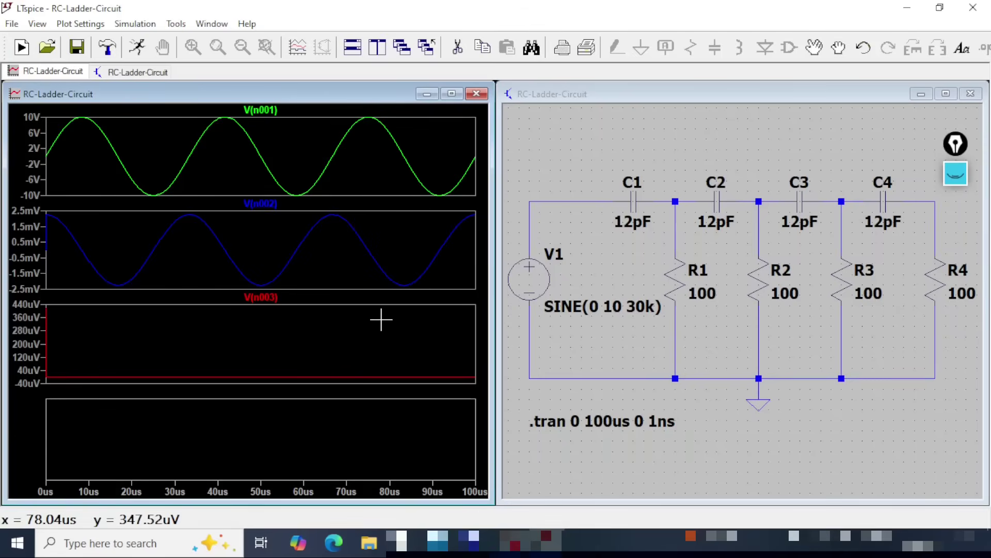
# Step: Plot the voltage at the node between C3 and C4, and the voltage at the C4–R4 node in a new fifth pane
pyautogui.click(872, 94)
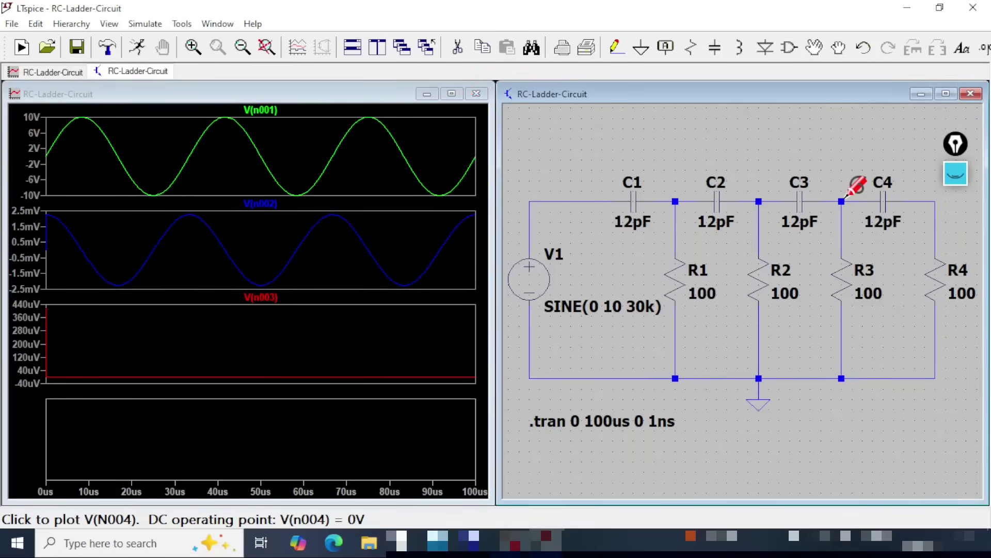
pyautogui.click(847, 195)
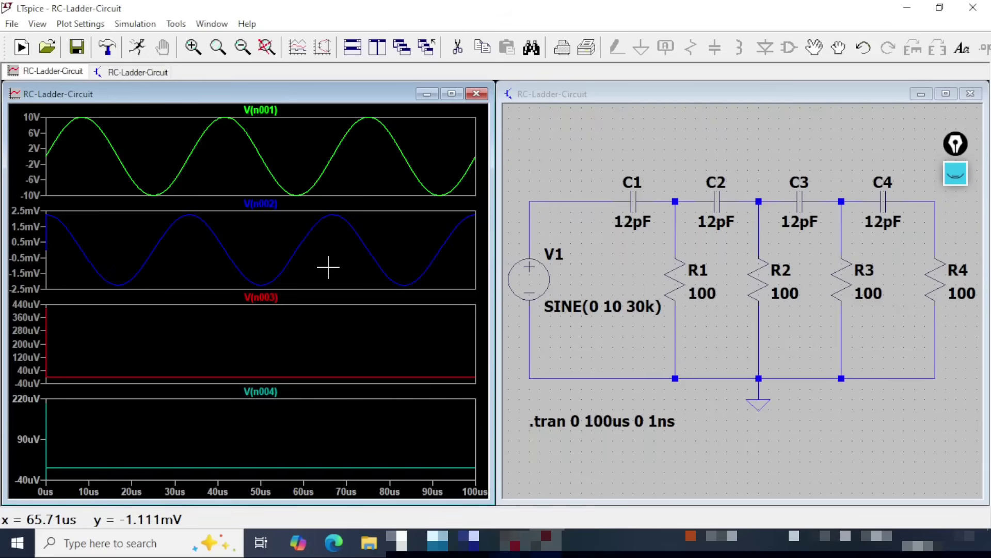
pyautogui.press('p')
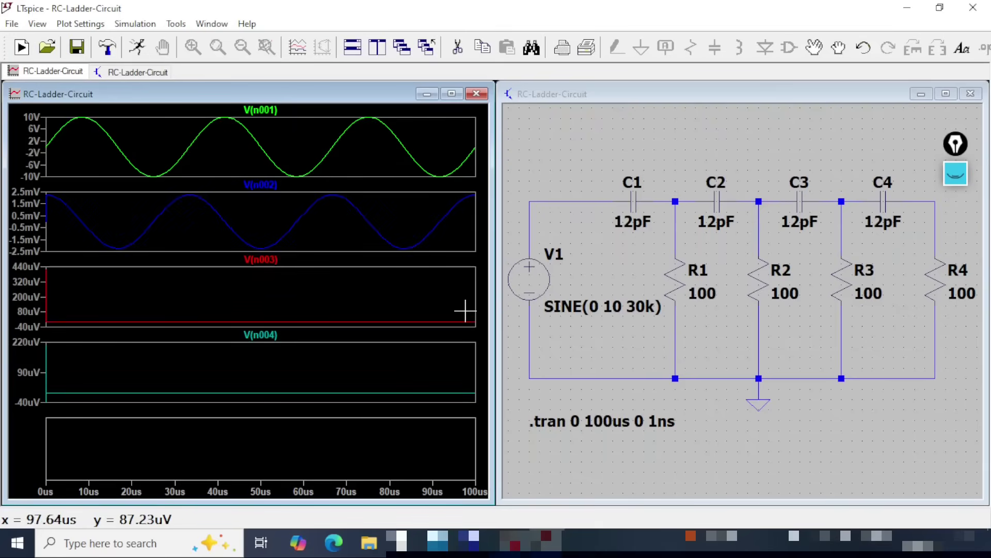
pyautogui.click(894, 105)
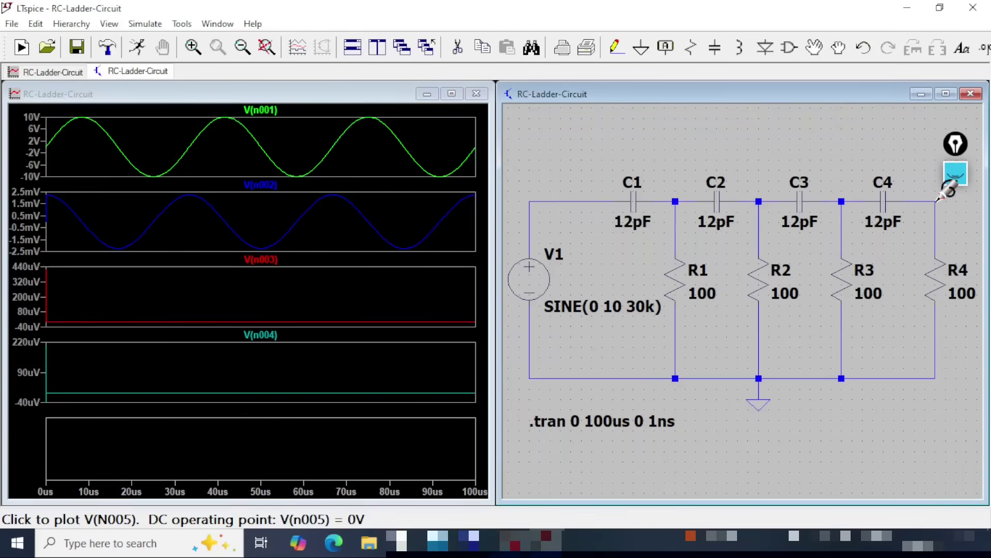
pyautogui.click(937, 199)
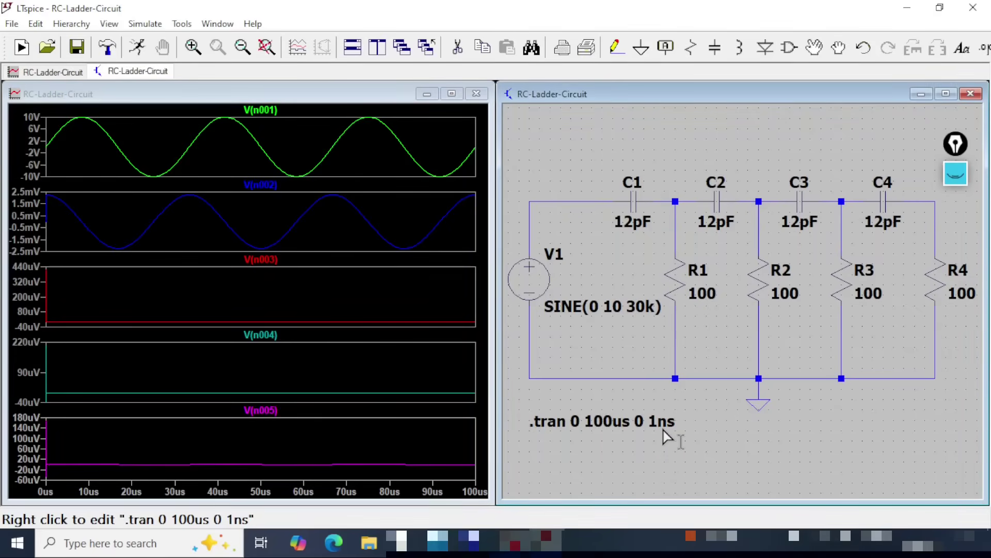
pyautogui.hotkey('ctrl', 'shift', '1')
pyautogui.moveTo(655, 205); pyautogui.dragTo(702, 176)
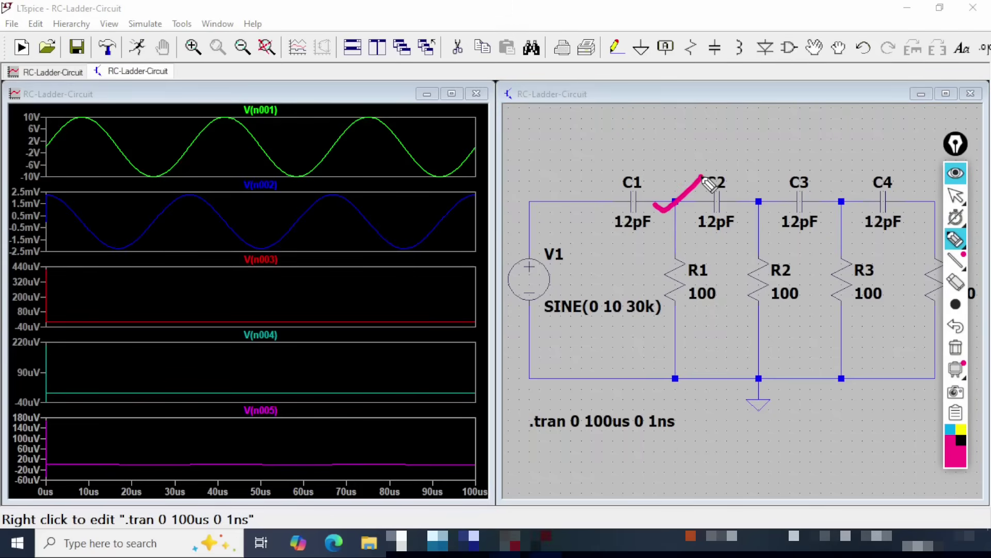
pyautogui.moveTo(744, 201)
pyautogui.mouseDown()
pyautogui.moveTo(809, 174)
pyautogui.moveTo(901, 176)
pyautogui.mouseUp()
pyautogui.moveTo(921, 206); pyautogui.dragTo(976, 173)
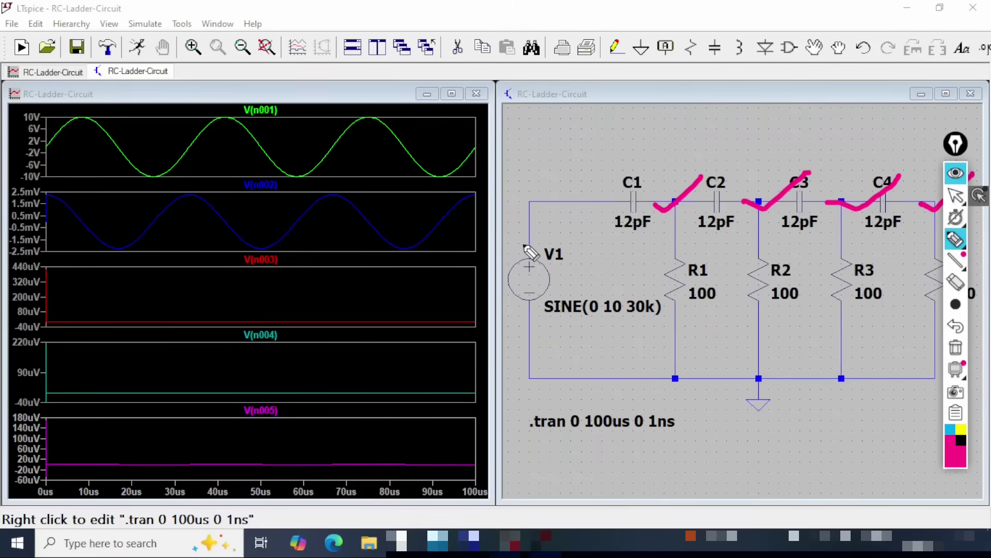
pyautogui.moveTo(537, 243)
pyautogui.mouseDown()
pyautogui.moveTo(512, 296)
pyautogui.moveTo(578, 307)
pyautogui.moveTo(535, 231)
pyautogui.moveTo(533, 243)
pyautogui.moveTo(598, 201)
pyautogui.mouseUp()
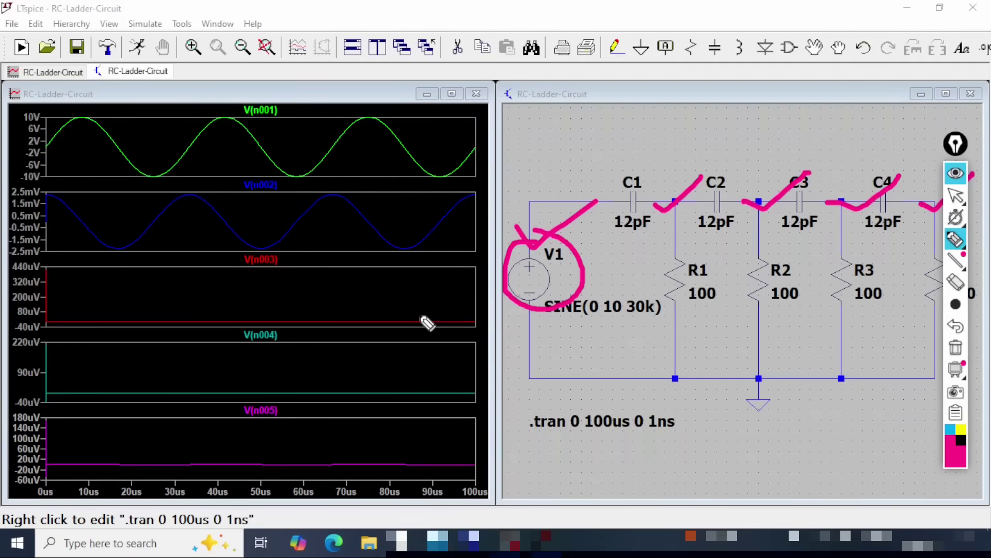
pyautogui.moveTo(523, 195); pyautogui.dragTo(553, 185)
pyautogui.moveTo(666, 176); pyautogui.dragTo(687, 168)
pyautogui.moveTo(259, 118); pyautogui.dragTo(294, 109)
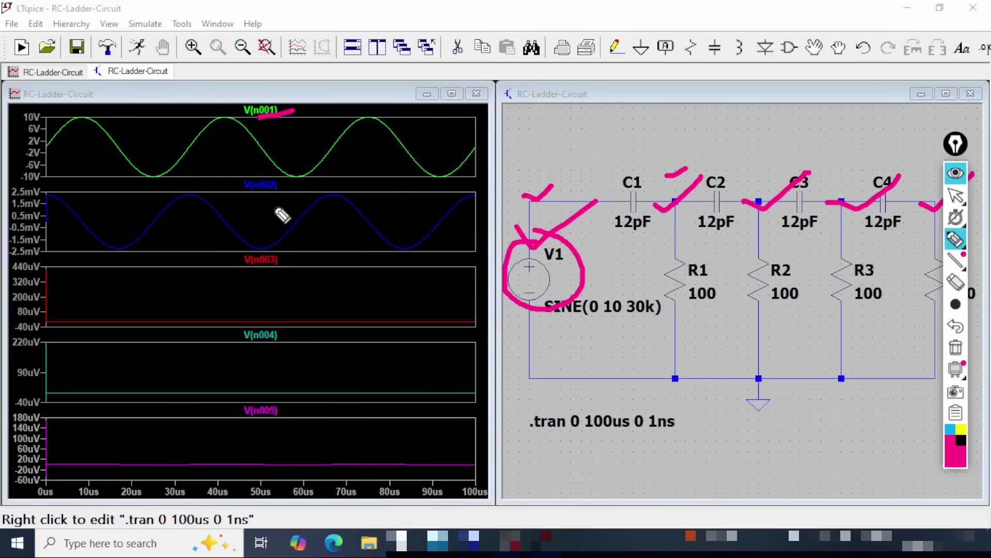
pyautogui.moveTo(259, 192); pyautogui.dragTo(287, 188)
pyautogui.moveTo(745, 182); pyautogui.dragTo(763, 144)
pyautogui.moveTo(262, 273); pyautogui.dragTo(316, 252)
pyautogui.moveTo(265, 347); pyautogui.dragTo(313, 327)
pyautogui.moveTo(261, 427); pyautogui.dragTo(323, 398)
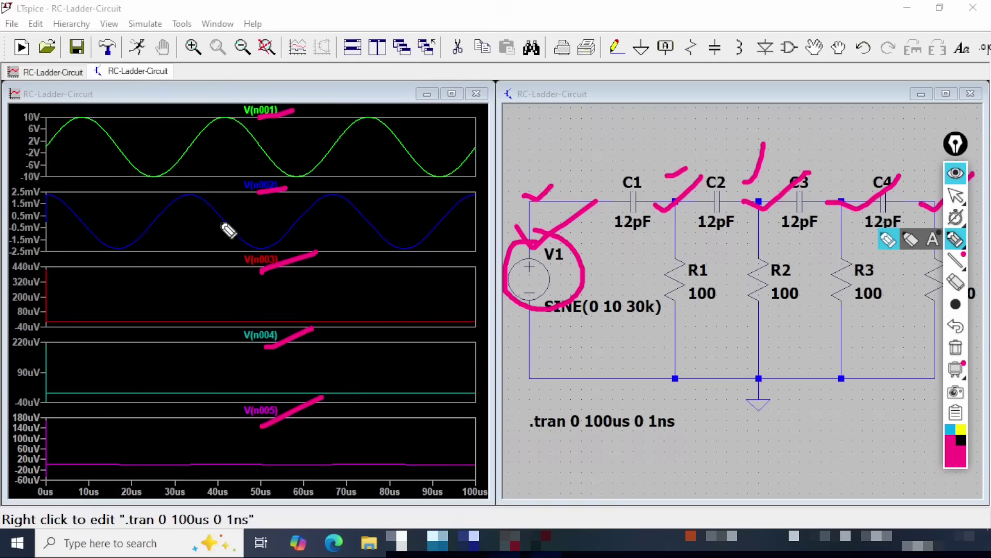
pyautogui.hotkey('ctrl', 'shift', '7')
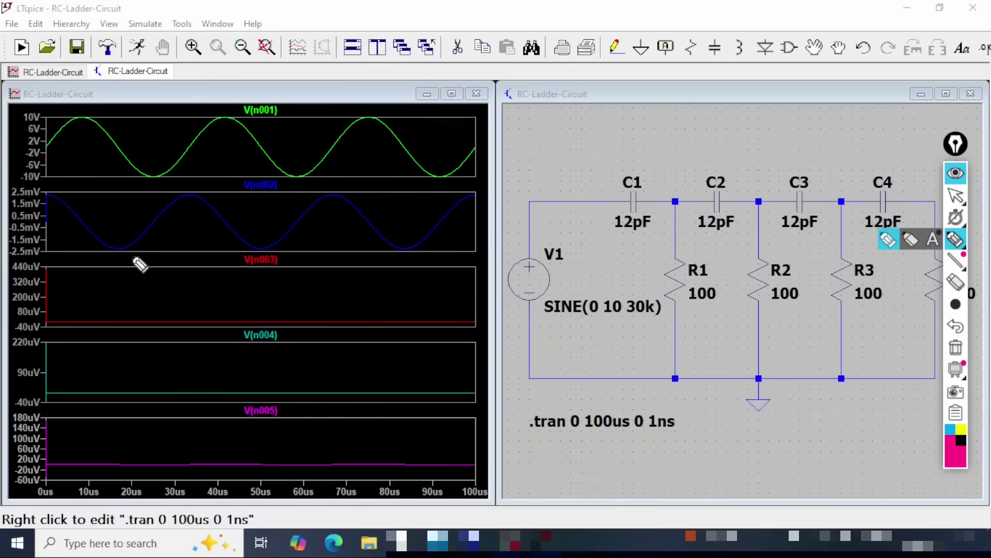
pyautogui.moveTo(79, 103)
pyautogui.mouseDown()
pyautogui.moveTo(92, 195)
pyautogui.moveTo(82, 253)
pyautogui.mouseUp()
pyautogui.moveTo(153, 106); pyautogui.dragTo(156, 253)
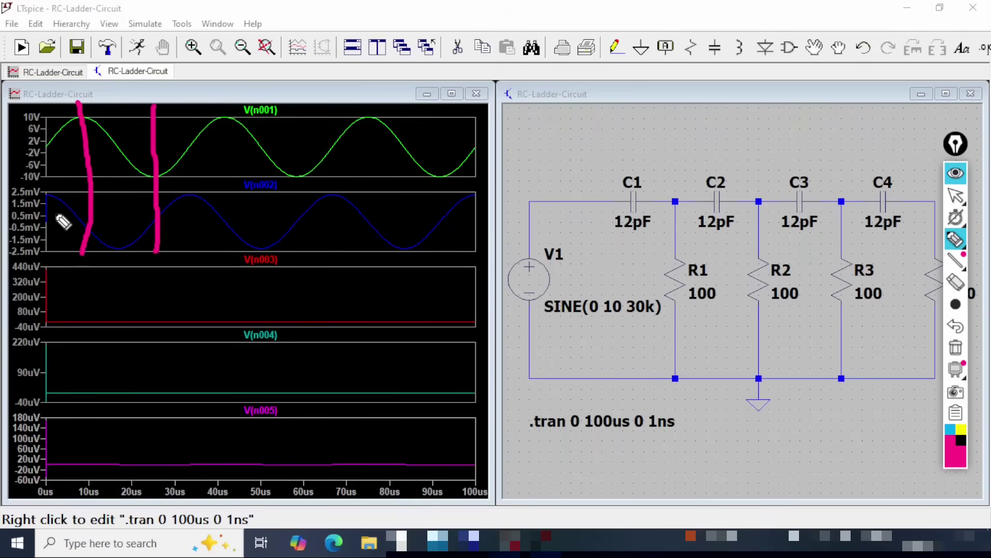
pyautogui.moveTo(42, 223); pyautogui.dragTo(134, 227)
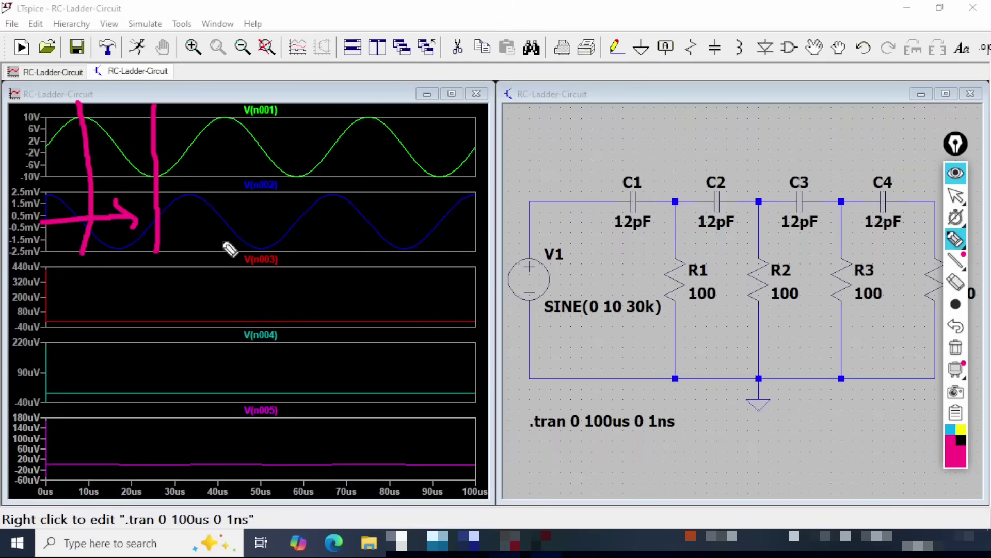
pyautogui.moveTo(655, 173)
pyautogui.mouseDown()
pyautogui.moveTo(599, 252)
pyautogui.moveTo(657, 174)
pyautogui.mouseUp()
pyautogui.moveTo(696, 137)
pyautogui.mouseDown()
pyautogui.moveTo(750, 135)
pyautogui.moveTo(767, 115)
pyautogui.mouseUp()
pyautogui.moveTo(734, 124)
pyautogui.mouseDown()
pyautogui.moveTo(748, 155)
pyautogui.moveTo(770, 148)
pyautogui.mouseUp()
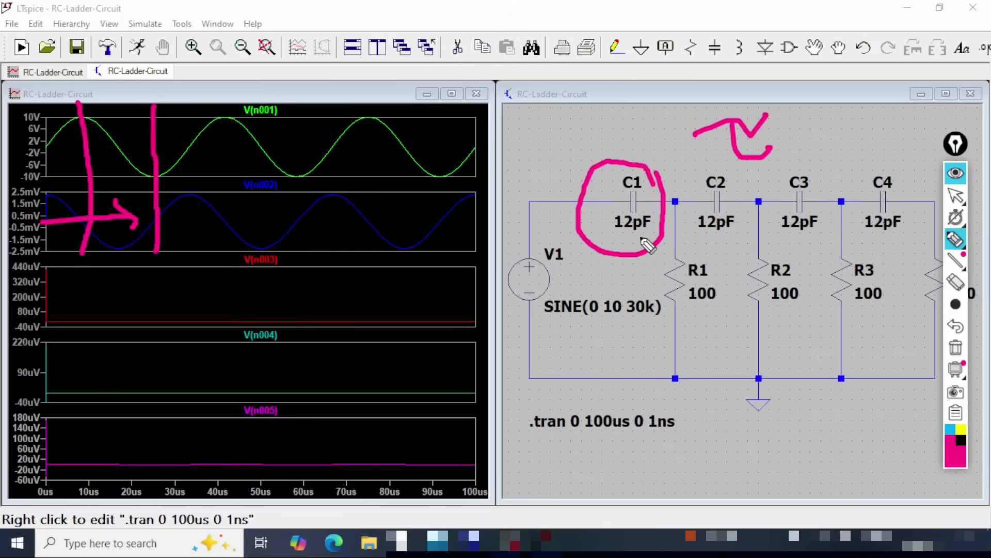
pyautogui.moveTo(719, 264)
pyautogui.mouseDown()
pyautogui.moveTo(664, 250)
pyautogui.moveTo(734, 325)
pyautogui.moveTo(708, 256)
pyautogui.mouseUp()
pyautogui.moveTo(776, 134)
pyautogui.mouseDown()
pyautogui.moveTo(798, 142)
pyautogui.moveTo(851, 101)
pyautogui.mouseUp()
pyautogui.moveTo(631, 141)
pyautogui.mouseDown()
pyautogui.moveTo(646, 155)
pyautogui.moveTo(684, 132)
pyautogui.mouseUp()
pyautogui.moveTo(692, 331)
pyautogui.mouseDown()
pyautogui.moveTo(708, 344)
pyautogui.moveTo(753, 303)
pyautogui.mouseUp()
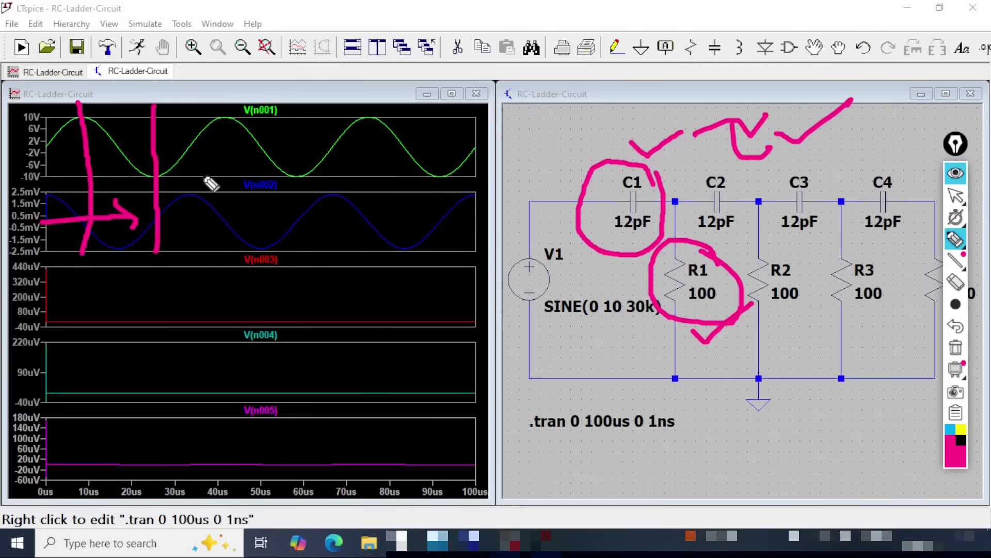
pyautogui.moveTo(216, 116); pyautogui.dragTo(261, 96)
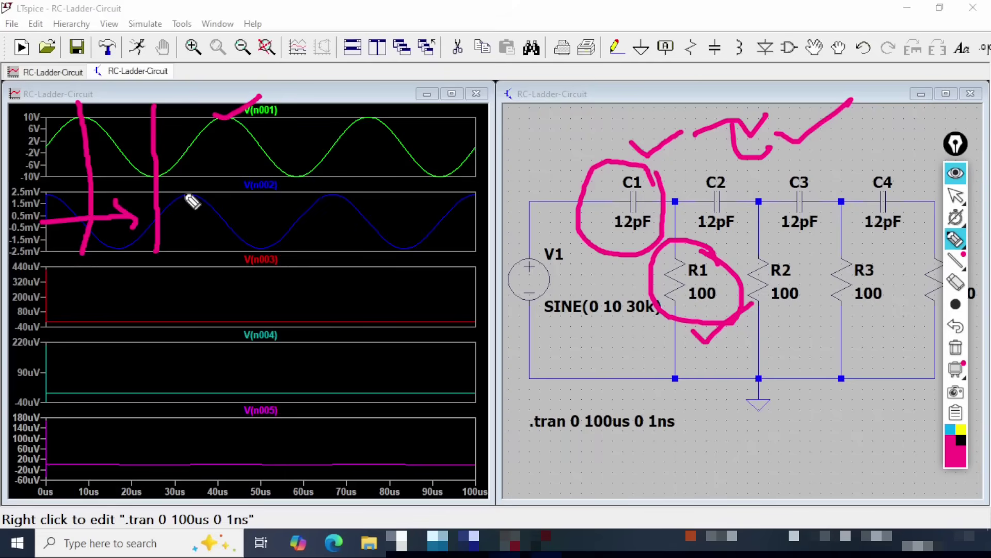
pyautogui.moveTo(184, 194)
pyautogui.mouseDown()
pyautogui.moveTo(226, 174)
pyautogui.moveTo(309, 164)
pyautogui.mouseUp()
pyautogui.moveTo(243, 249); pyautogui.dragTo(279, 226)
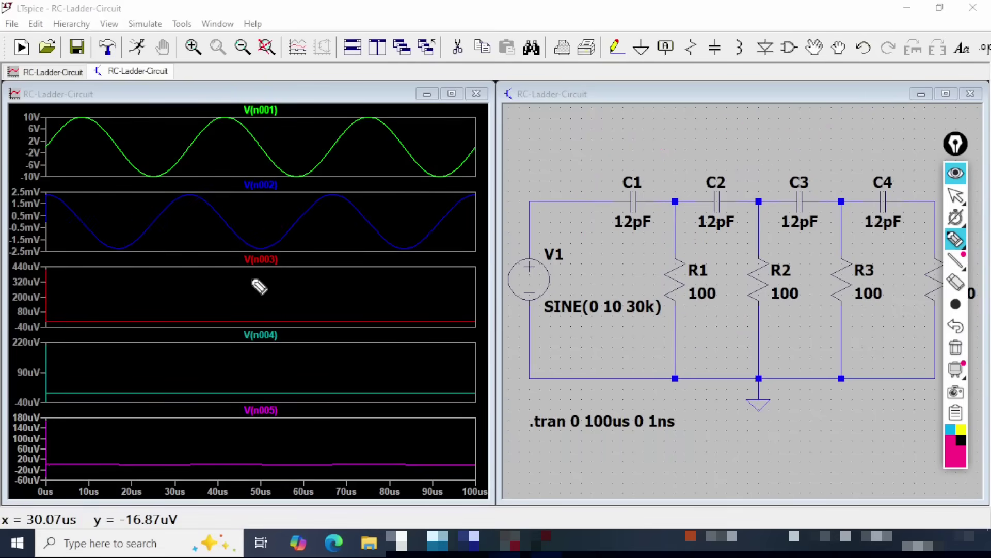
pyautogui.moveTo(249, 278); pyautogui.dragTo(300, 262)
pyautogui.moveTo(264, 351); pyautogui.dragTo(325, 327)
pyautogui.moveTo(242, 428); pyautogui.dragTo(301, 408)
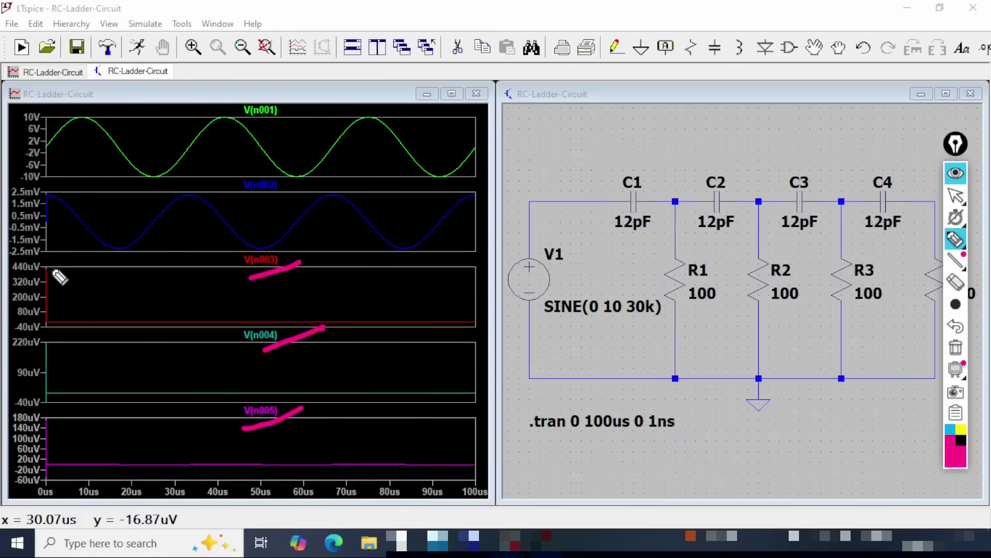
pyautogui.moveTo(49, 265)
pyautogui.mouseDown()
pyautogui.moveTo(5, 274)
pyautogui.moveTo(39, 351)
pyautogui.moveTo(47, 261)
pyautogui.moveTo(67, 264)
pyautogui.mouseUp()
pyautogui.moveTo(15, 385); pyautogui.dragTo(68, 370)
pyautogui.moveTo(46, 413)
pyautogui.mouseDown()
pyautogui.moveTo(8, 416)
pyautogui.moveTo(39, 496)
pyautogui.moveTo(52, 418)
pyautogui.mouseUp()
pyautogui.moveTo(48, 126)
pyautogui.mouseDown()
pyautogui.moveTo(28, 132)
pyautogui.moveTo(63, 124)
pyautogui.mouseUp()
pyautogui.moveTo(17, 197); pyautogui.dragTo(61, 187)
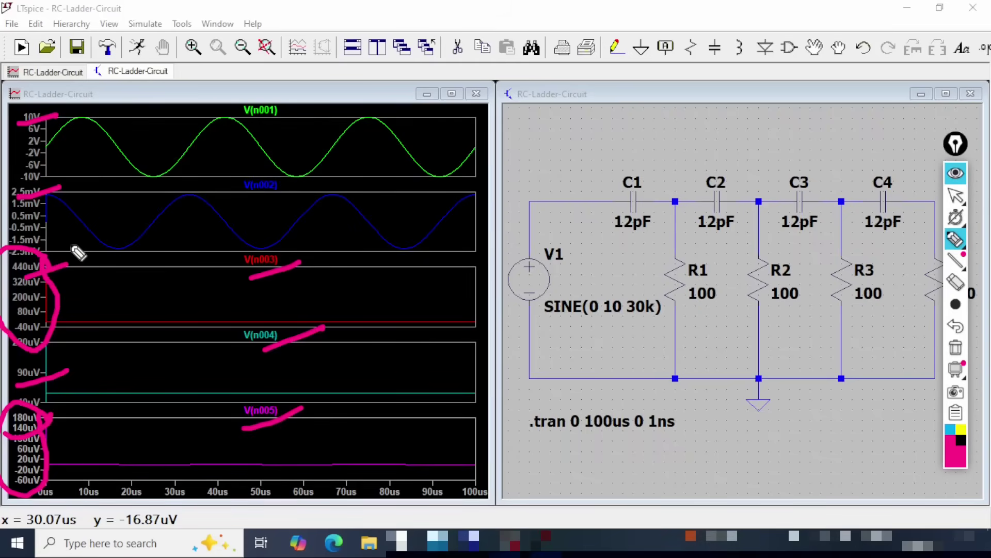
pyautogui.moveTo(31, 312); pyautogui.dragTo(110, 277)
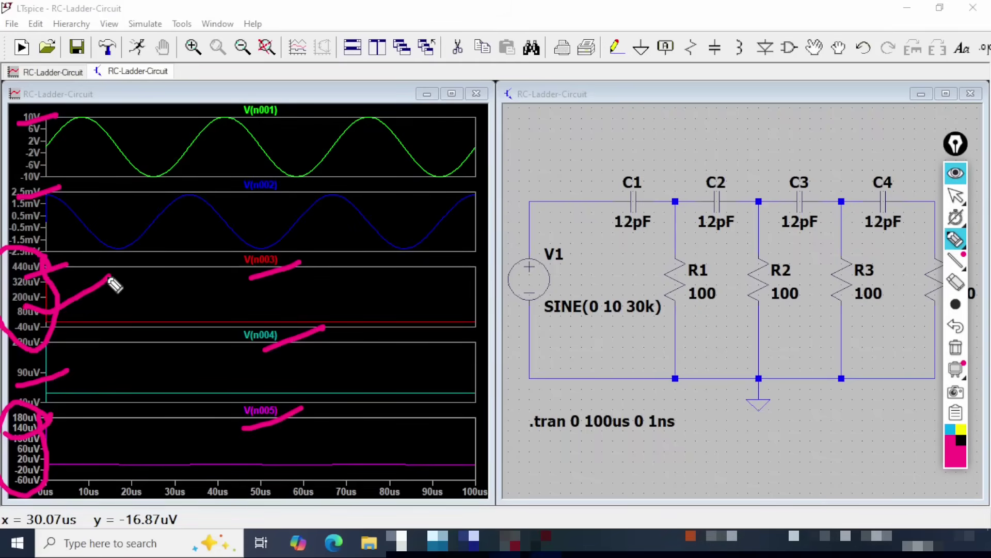
pyautogui.moveTo(30, 383); pyautogui.dragTo(75, 366)
pyautogui.moveTo(49, 450); pyautogui.dragTo(97, 424)
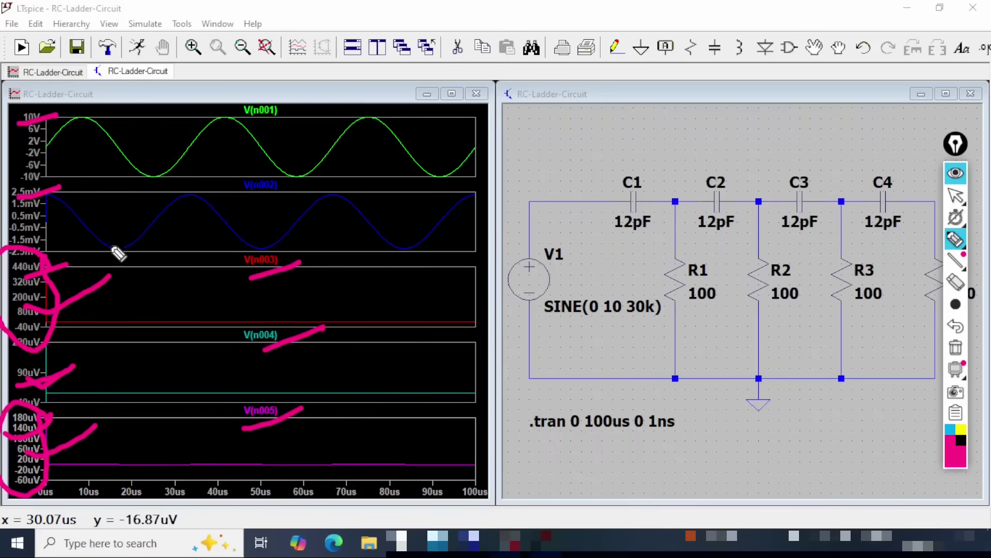
pyautogui.moveTo(53, 222)
pyautogui.mouseDown()
pyautogui.moveTo(163, 211)
pyautogui.moveTo(148, 236)
pyautogui.mouseUp()
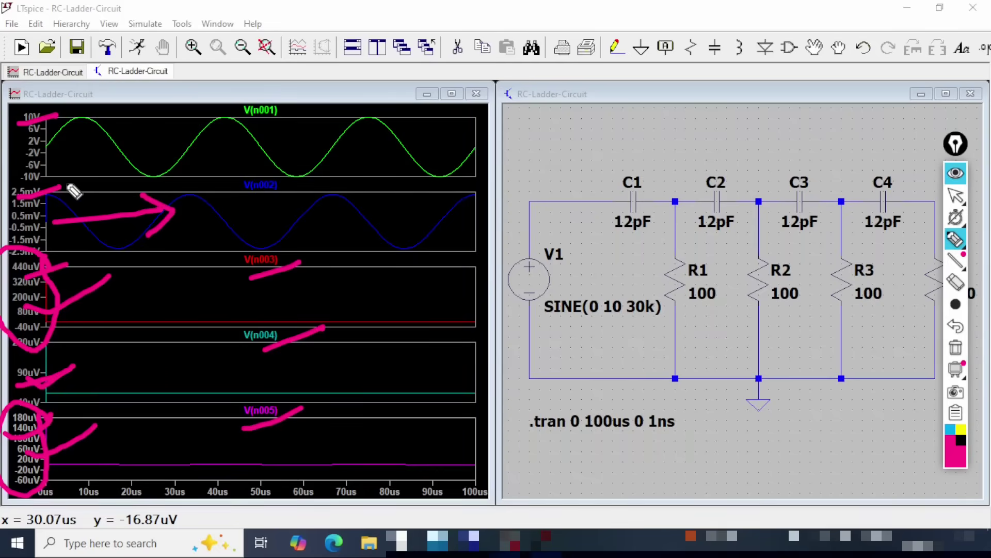
pyautogui.moveTo(62, 177)
pyautogui.mouseDown()
pyautogui.moveTo(0, 164)
pyautogui.moveTo(70, 167)
pyautogui.moveTo(61, 165)
pyautogui.mouseUp()
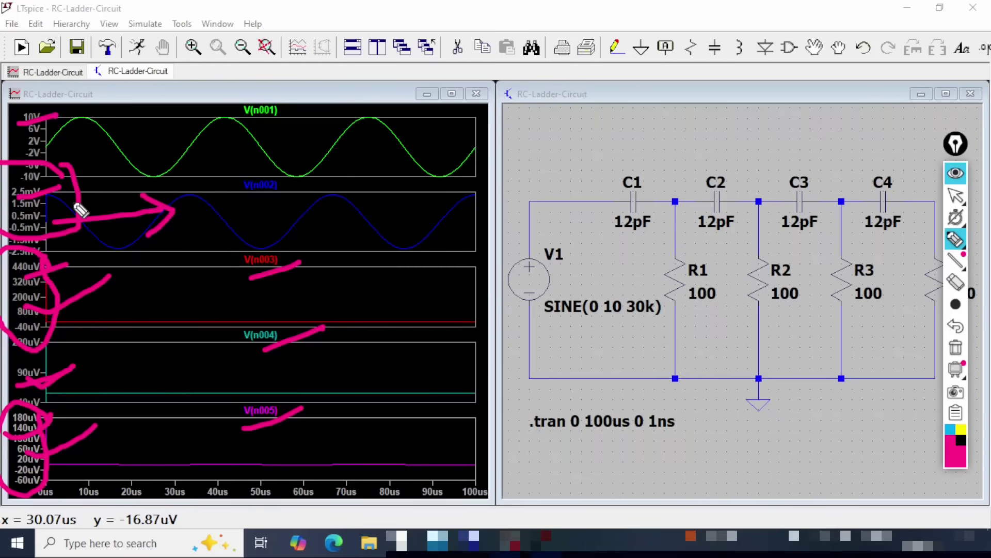
pyautogui.moveTo(43, 298); pyautogui.dragTo(111, 279)
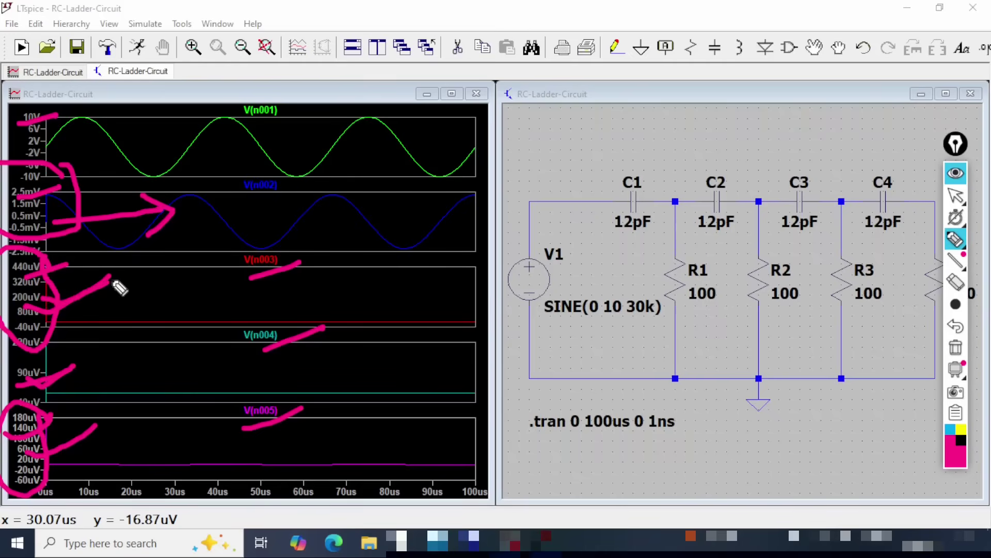
pyautogui.moveTo(379, 299)
pyautogui.mouseDown()
pyautogui.moveTo(408, 315)
pyautogui.moveTo(440, 299)
pyautogui.mouseUp()
pyautogui.moveTo(418, 372); pyautogui.dragTo(454, 359)
pyautogui.moveTo(390, 429)
pyautogui.mouseDown()
pyautogui.moveTo(423, 442)
pyautogui.moveTo(443, 428)
pyautogui.mouseUp()
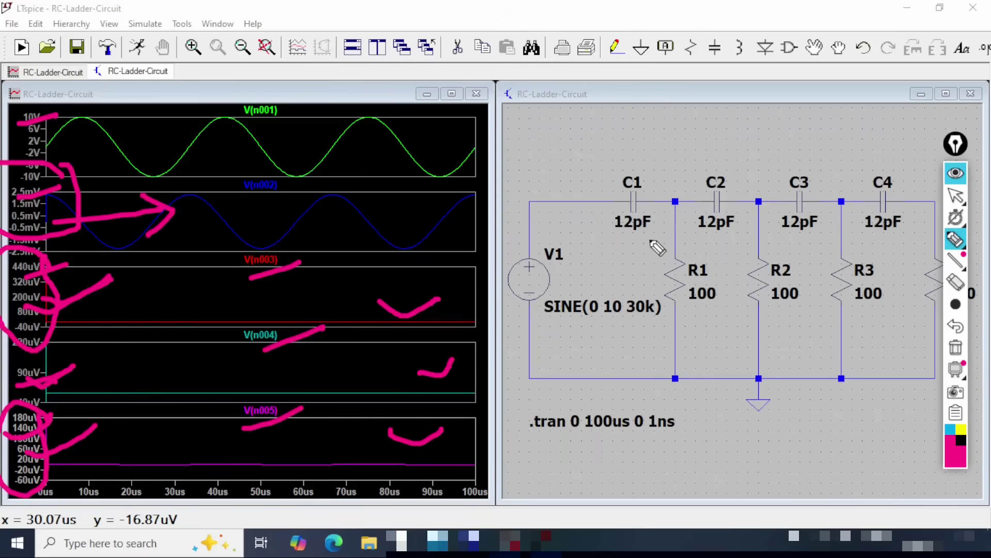
pyautogui.moveTo(631, 166)
pyautogui.mouseDown()
pyautogui.moveTo(639, 246)
pyautogui.moveTo(653, 177)
pyautogui.mouseUp()
pyautogui.moveTo(692, 247)
pyautogui.mouseDown()
pyautogui.moveTo(674, 290)
pyautogui.moveTo(727, 302)
pyautogui.moveTo(721, 258)
pyautogui.mouseUp()
pyautogui.moveTo(615, 236); pyautogui.dragTo(893, 234)
pyautogui.moveTo(768, 310); pyautogui.dragTo(845, 310)
pyautogui.moveTo(873, 311); pyautogui.dragTo(903, 310)
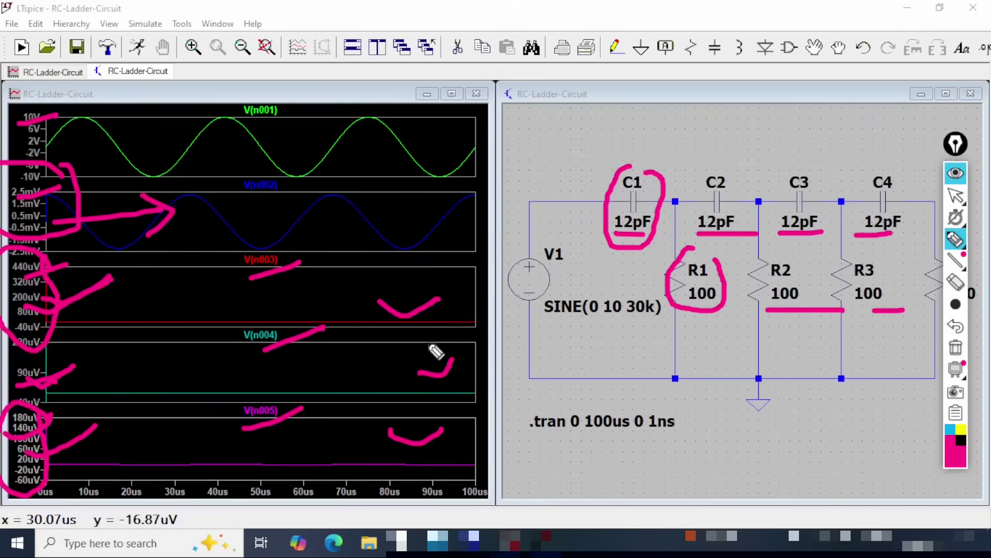
pyautogui.moveTo(663, 345); pyautogui.dragTo(987, 285)
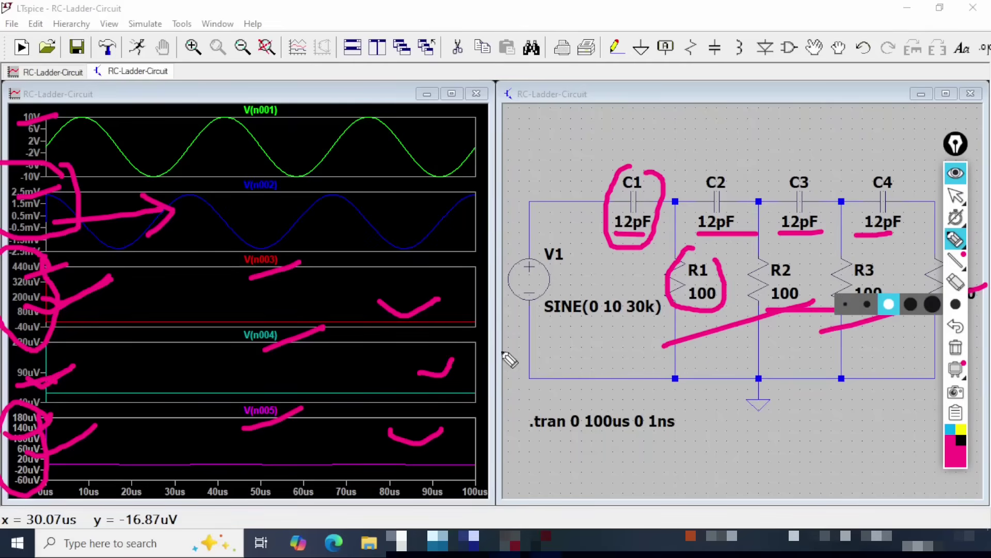
pyautogui.moveTo(416, 206); pyautogui.dragTo(328, 203)
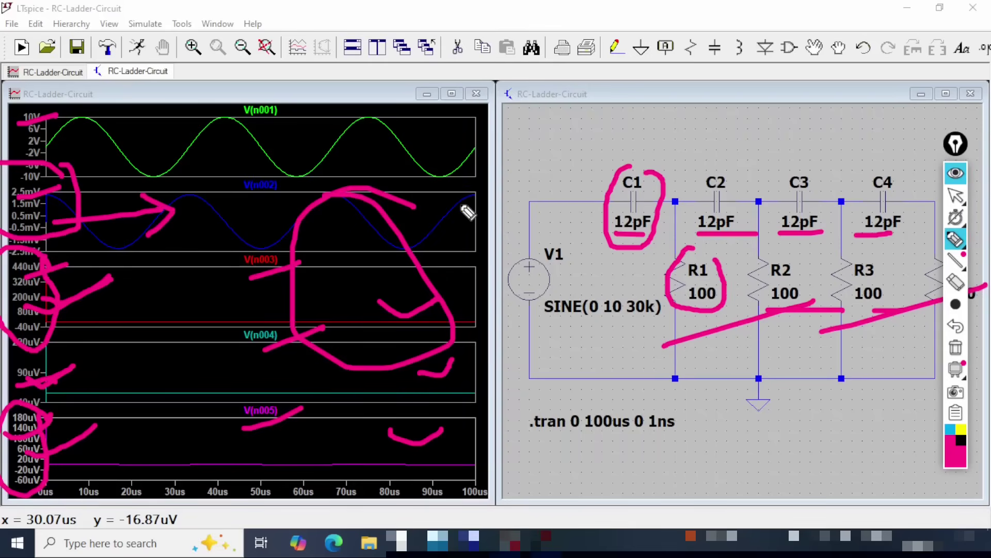
pyautogui.hotkey('ctrl', 'shift', '1')
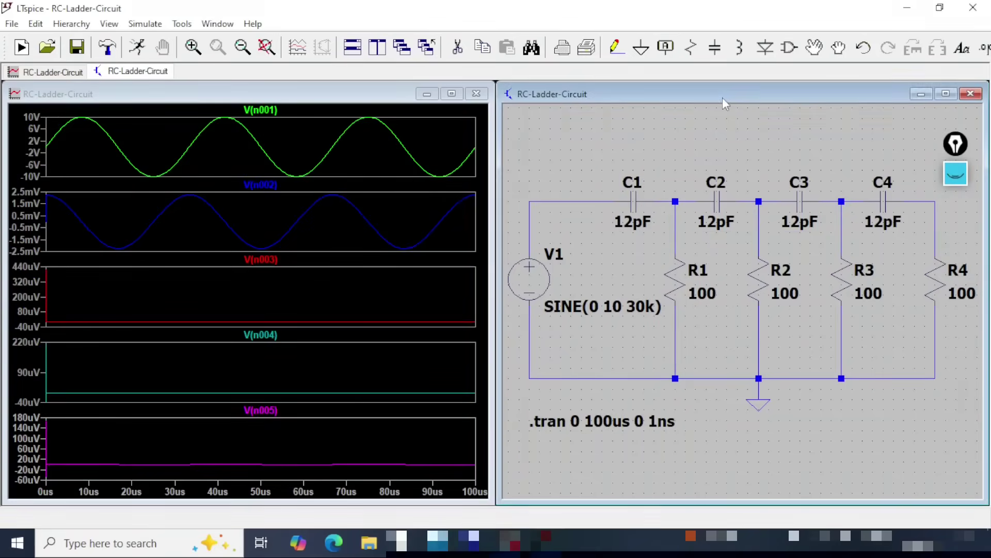
# Step: Activate the on-screen annotation pen and draw magenta underlines beneath the C1–C4 capacitances and near the resistor values on the schematic
pyautogui.hotkey('ctrl', 'shift', '1')
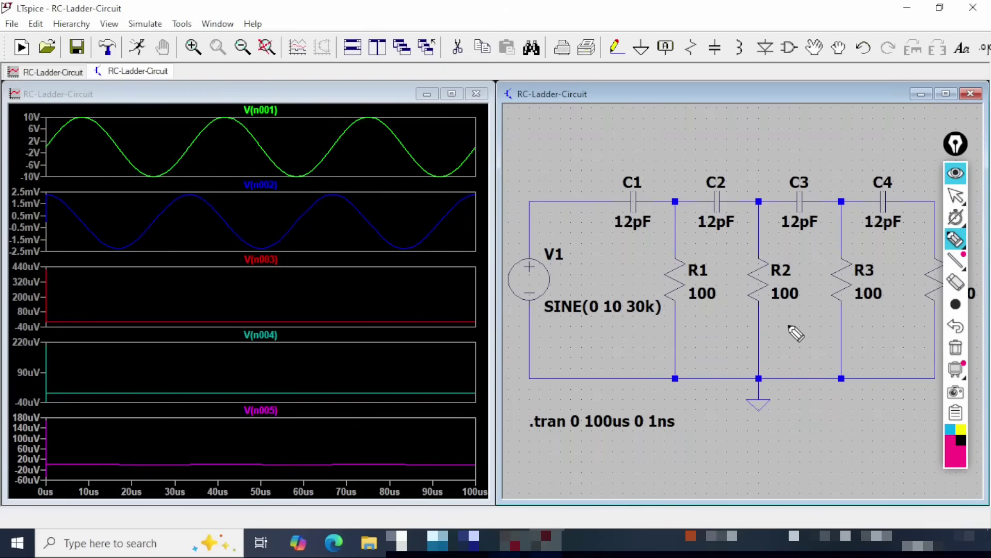
pyautogui.moveTo(780, 327); pyautogui.dragTo(808, 313)
pyautogui.moveTo(718, 329); pyautogui.dragTo(762, 312)
pyautogui.moveTo(853, 327); pyautogui.dragTo(876, 320)
pyautogui.moveTo(896, 223); pyautogui.dragTo(882, 247)
pyautogui.moveTo(836, 213); pyautogui.dragTo(777, 238)
pyautogui.moveTo(692, 243); pyautogui.dragTo(744, 226)
pyautogui.moveTo(662, 231); pyautogui.dragTo(628, 240)
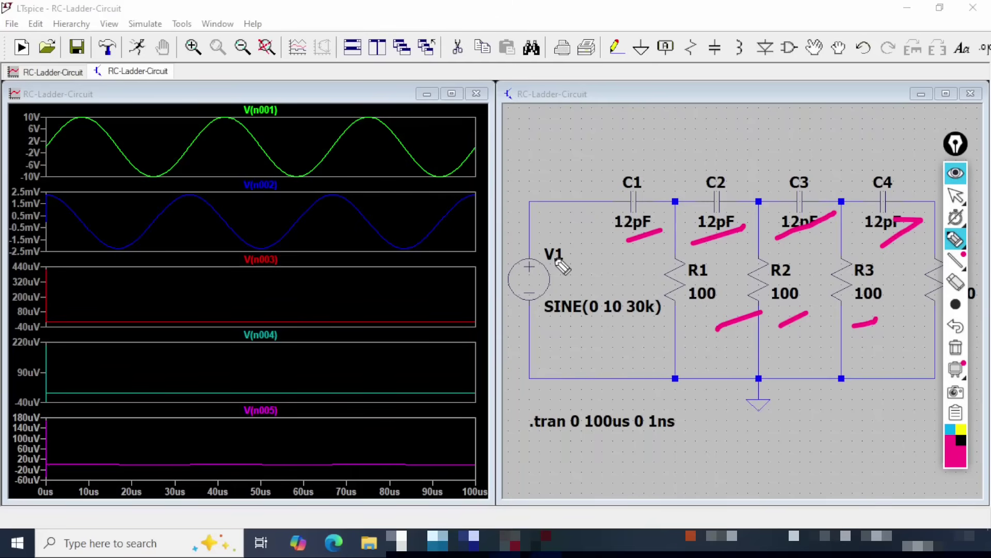
# Step: Circle source V1 with its underlined sine parameters and add pen marks along the ladder stages around R1 to R4
pyautogui.moveTo(568, 239); pyautogui.dragTo(552, 223)
pyautogui.moveTo(591, 321); pyautogui.dragTo(644, 317)
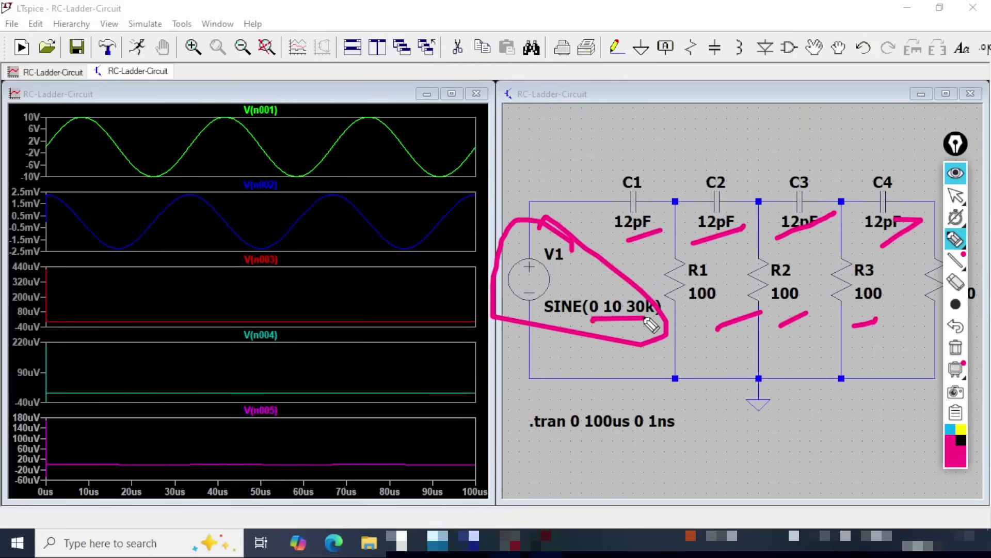
pyautogui.moveTo(646, 236); pyautogui.dragTo(670, 255)
pyautogui.moveTo(691, 296); pyautogui.dragTo(711, 311)
pyautogui.moveTo(723, 248)
pyautogui.mouseDown()
pyautogui.moveTo(770, 234)
pyautogui.moveTo(834, 239)
pyautogui.mouseUp()
pyautogui.moveTo(879, 298); pyautogui.dragTo(802, 324)
pyautogui.moveTo(909, 258); pyautogui.dragTo(905, 275)
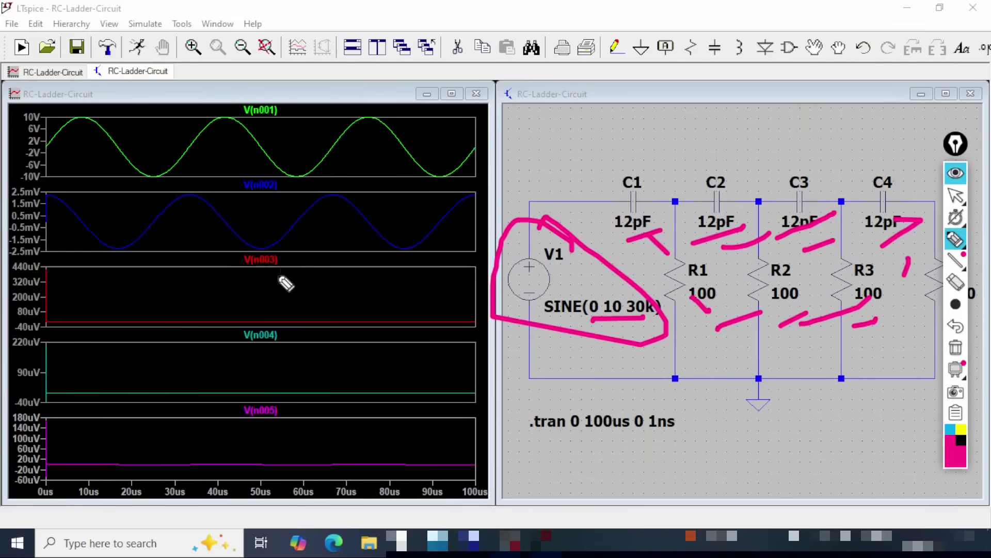
# Step: Circle the upper waveform panes with the pen and draw check marks over the V(n004) and V(n005) panes
pyautogui.moveTo(441, 130)
pyautogui.mouseDown()
pyautogui.moveTo(145, 276)
pyautogui.moveTo(408, 140)
pyautogui.mouseUp()
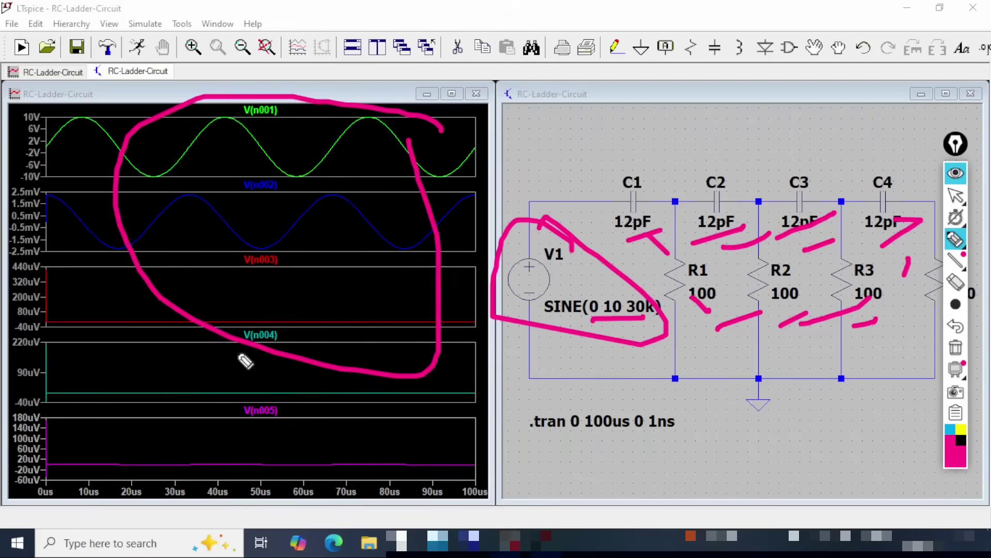
pyautogui.moveTo(111, 355); pyautogui.dragTo(341, 310)
pyautogui.click(248, 436)
pyautogui.moveTo(280, 453); pyautogui.dragTo(411, 415)
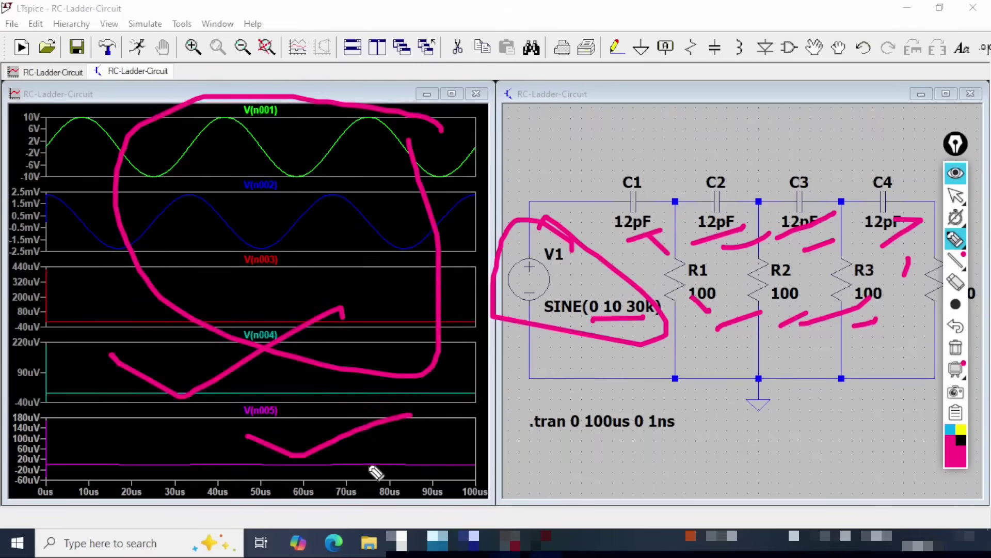